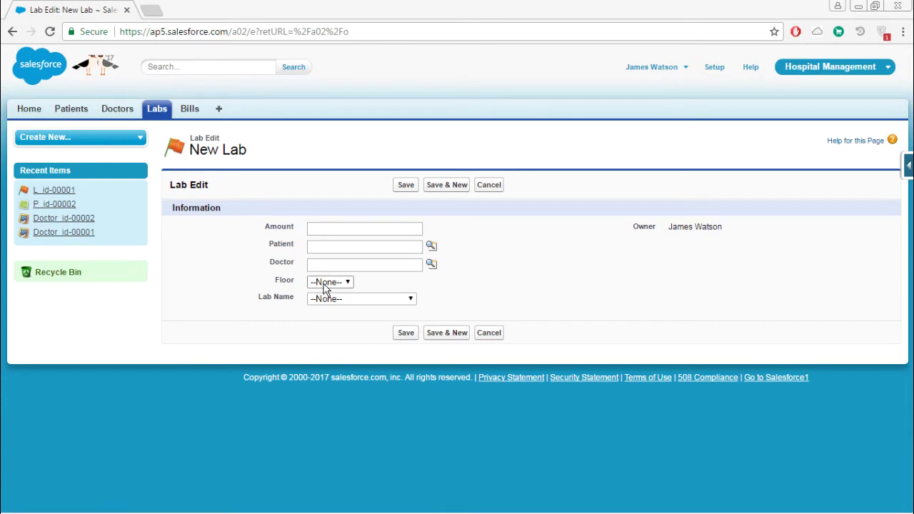
# Check which Lab Name options appear with no floor chosen and with Floor set to First
pyautogui.click(325, 282)
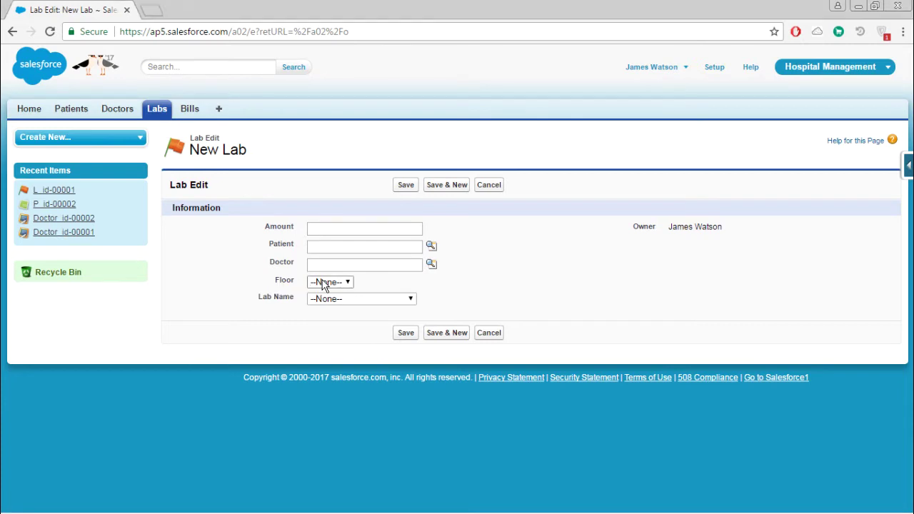
pyautogui.click(323, 286)
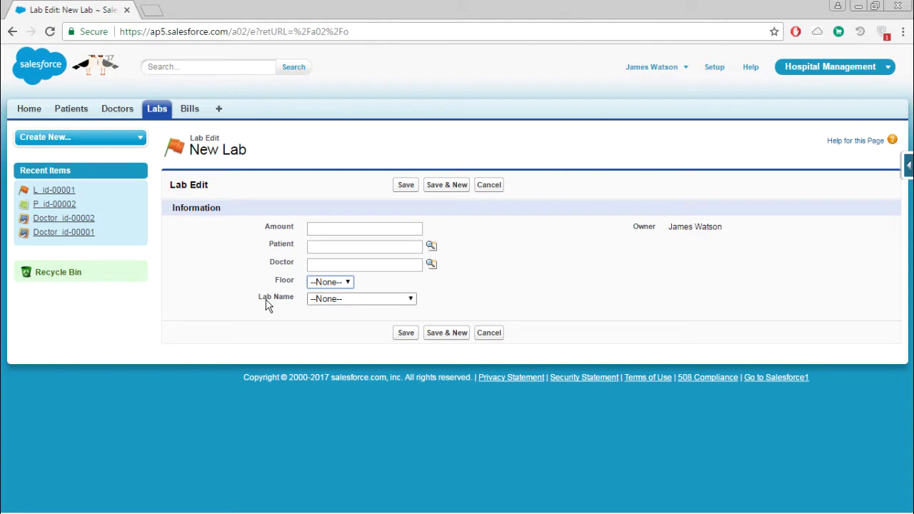
pyautogui.click(331, 301)
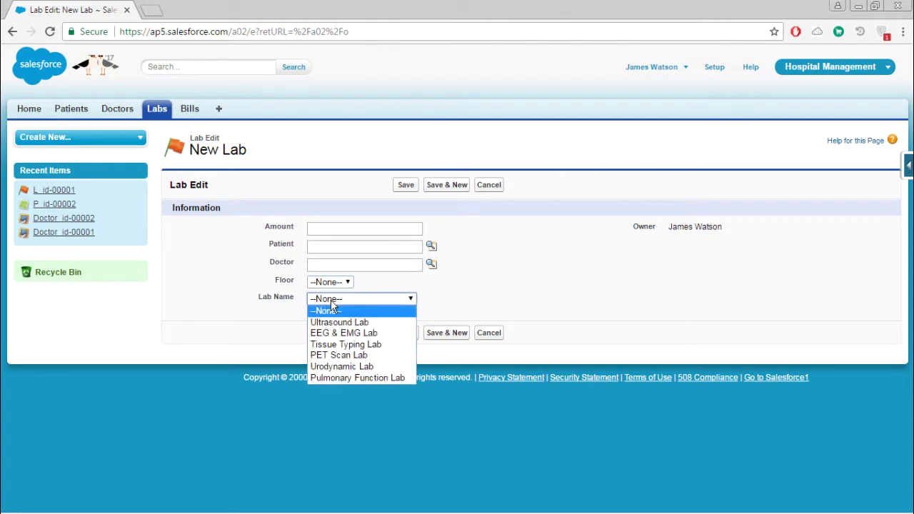
pyautogui.click(331, 303)
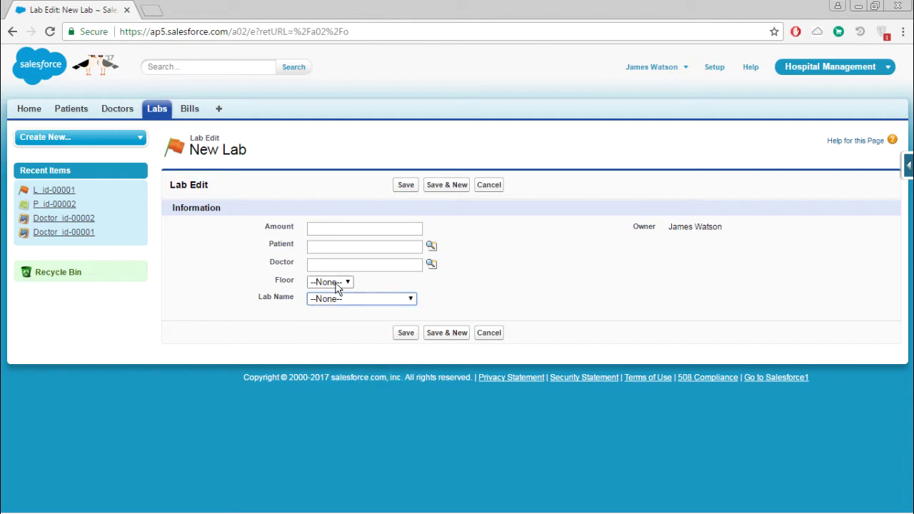
pyautogui.click(338, 288)
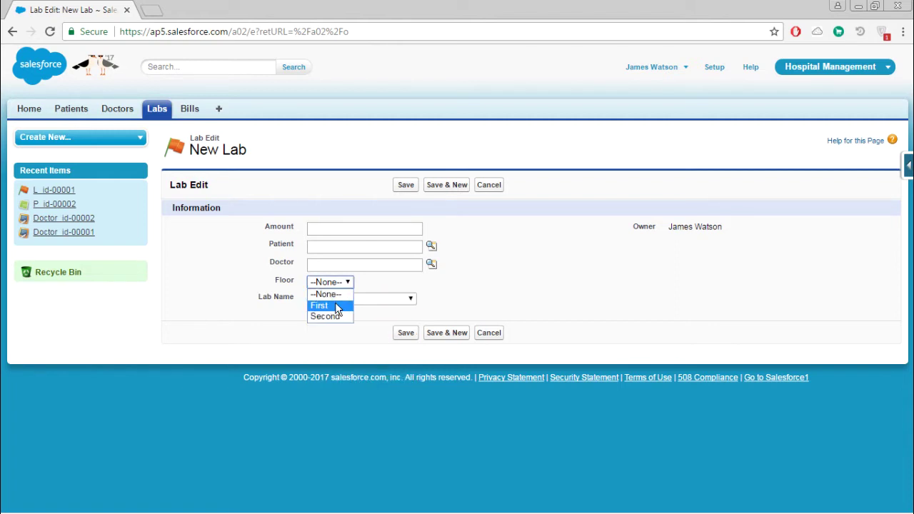
pyautogui.click(336, 305)
pyautogui.click(344, 298)
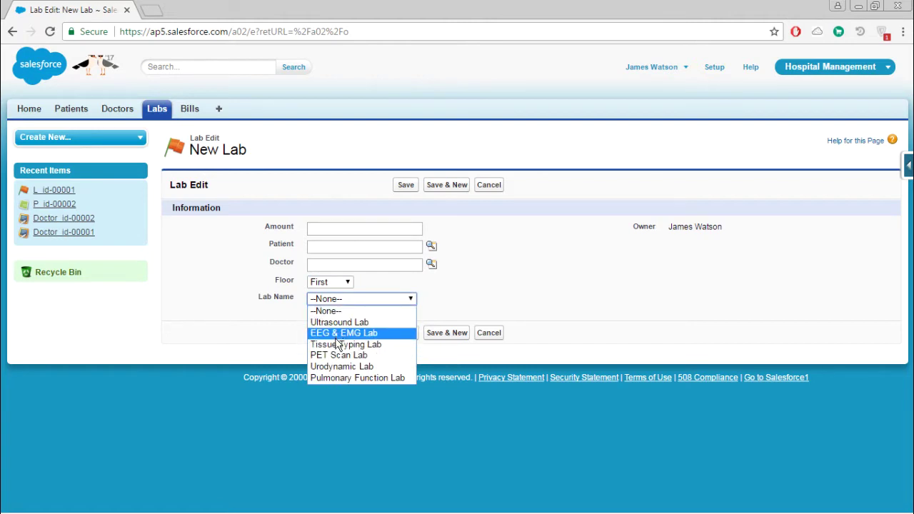
pyautogui.click(290, 311)
# Set Floor to Second and pick Urodynamic Lab as the Lab Name
pyautogui.click(330, 282)
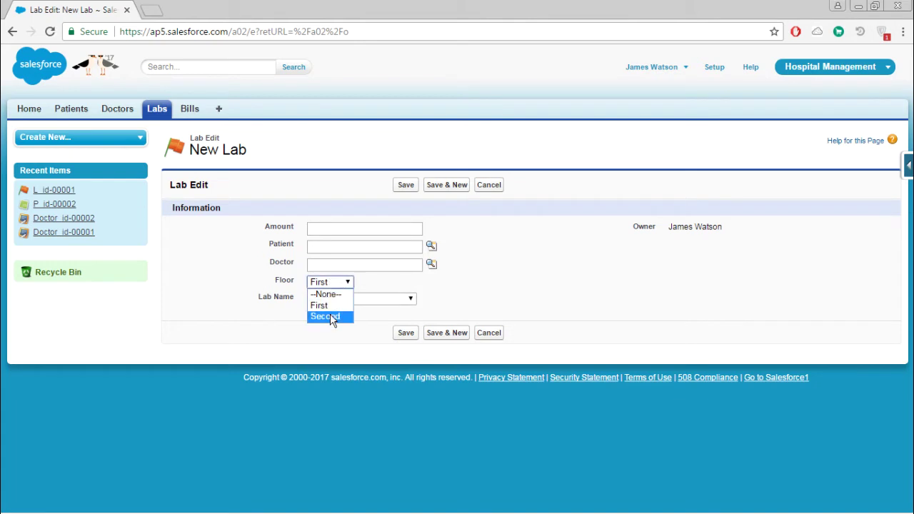
pyautogui.click(330, 317)
pyautogui.click(339, 296)
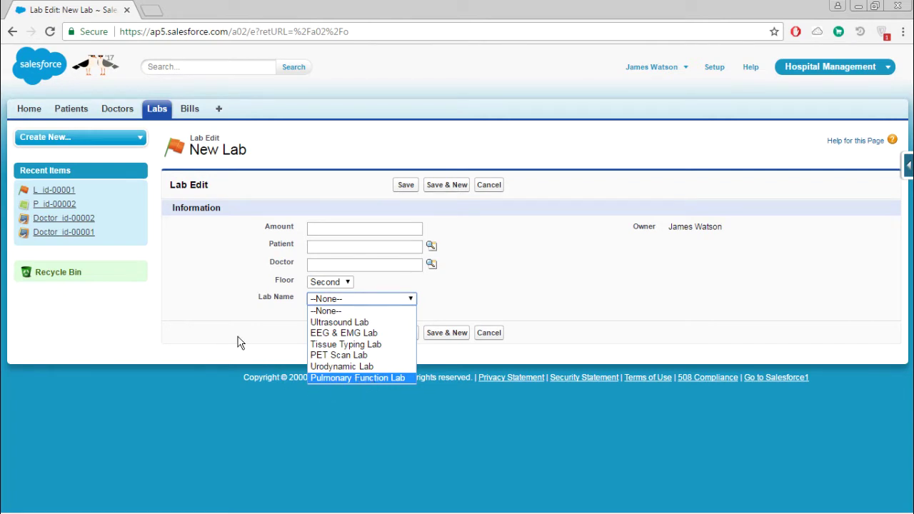
pyautogui.click(289, 328)
pyautogui.click(334, 299)
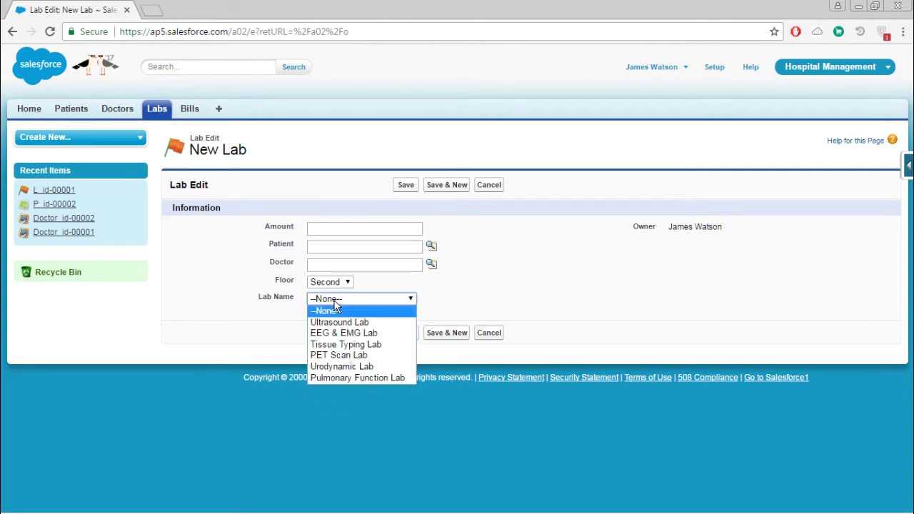
pyautogui.click(328, 368)
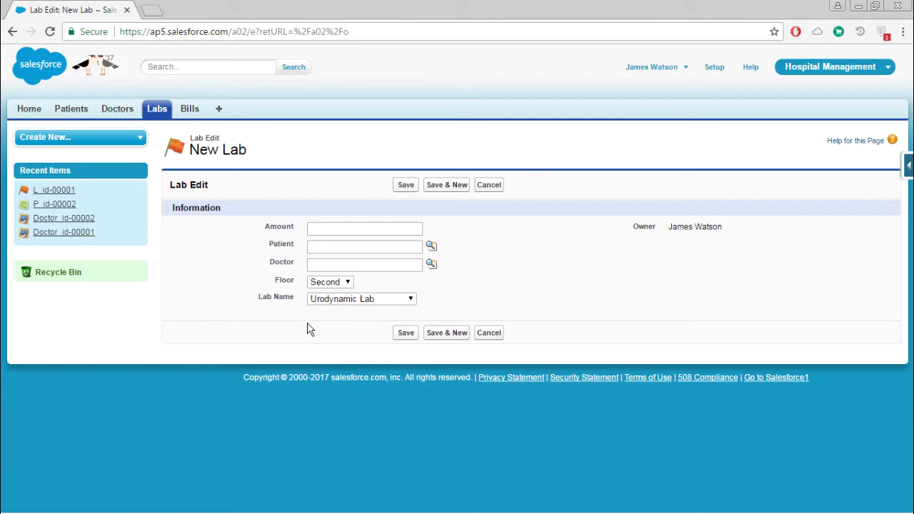
# Switch Floor between First and Second, confirming Urodynamic Lab stays available for both
pyautogui.click(326, 284)
pyautogui.click(325, 306)
pyautogui.click(333, 300)
pyautogui.click(321, 265)
pyautogui.click(325, 285)
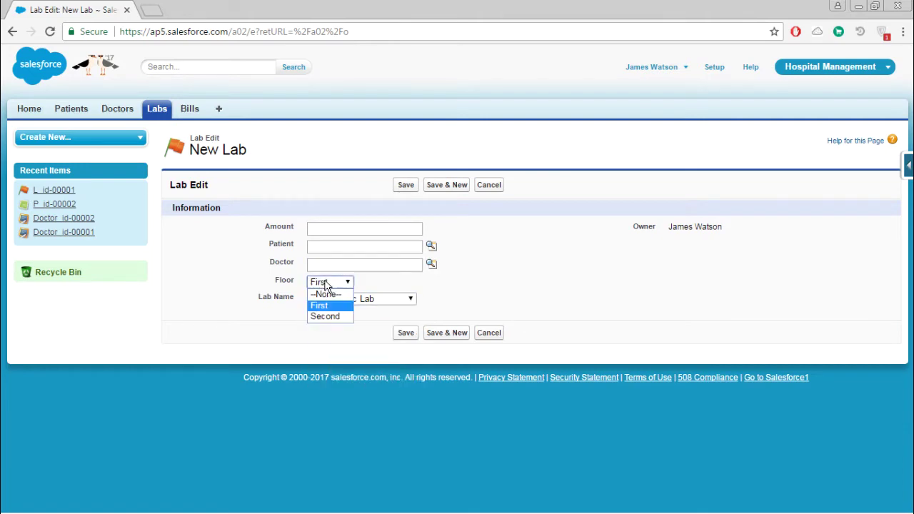
pyautogui.click(325, 316)
pyautogui.click(343, 300)
pyautogui.click(372, 367)
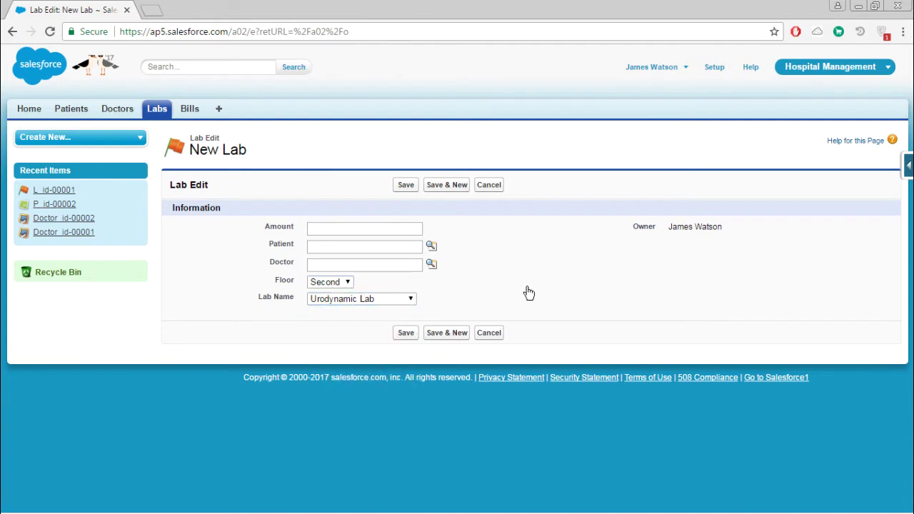
# Set Floor to First and Lab Name to Tissue Typing Lab
pyautogui.click(327, 281)
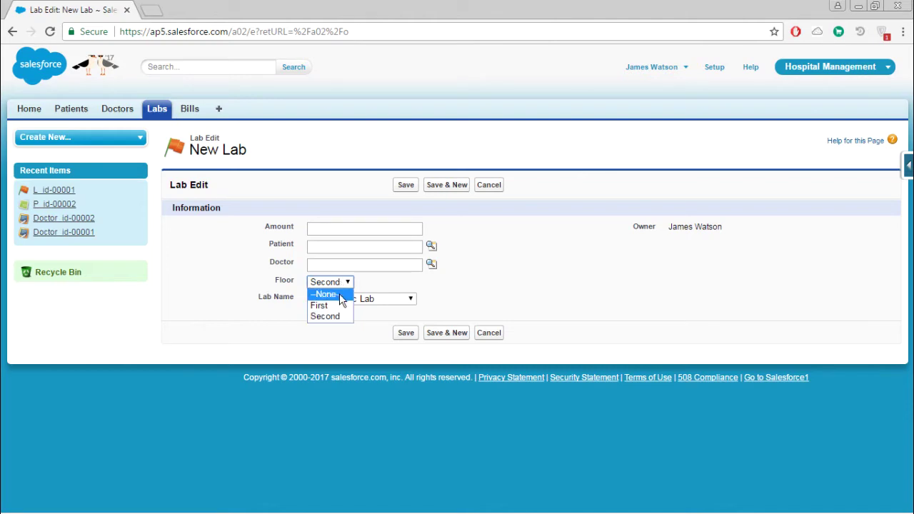
pyautogui.click(337, 305)
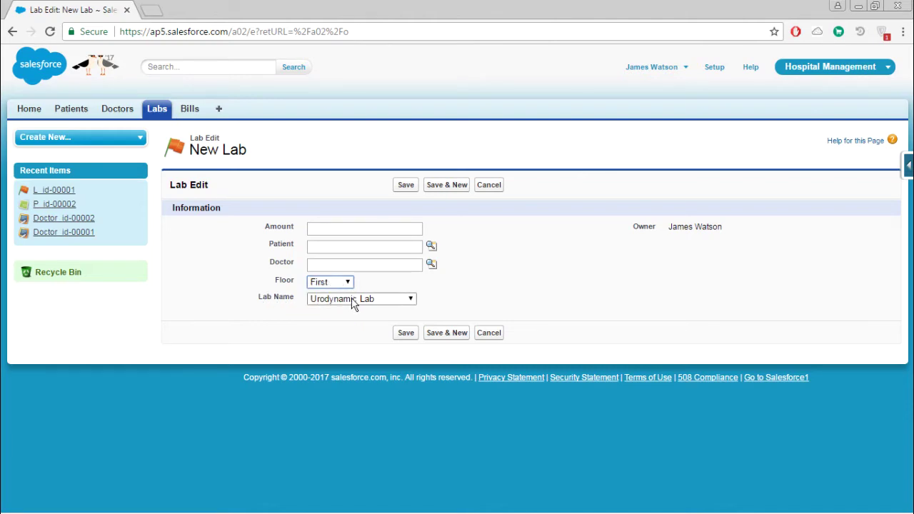
pyautogui.click(353, 300)
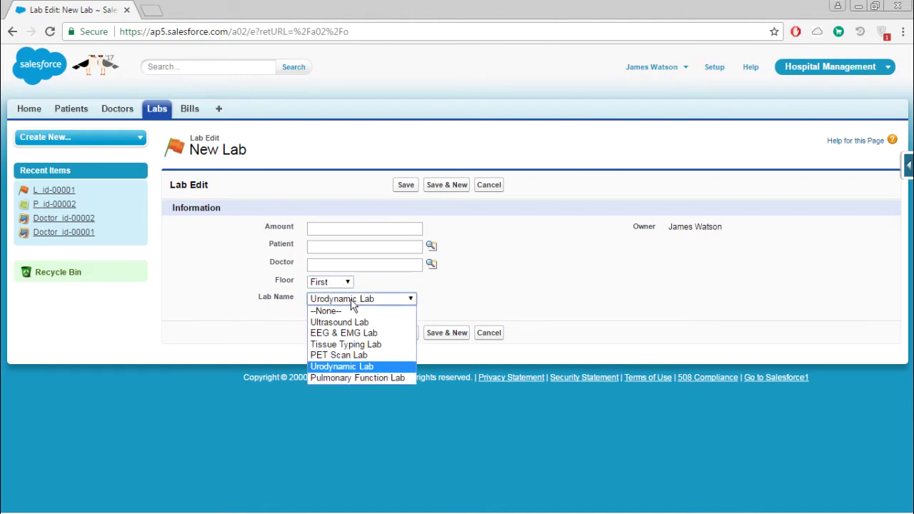
pyautogui.click(348, 345)
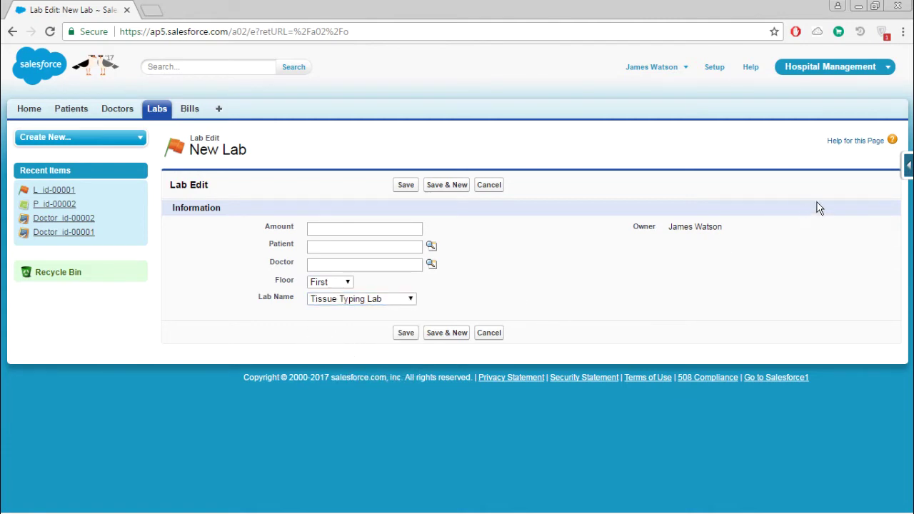
pyautogui.click(909, 168)
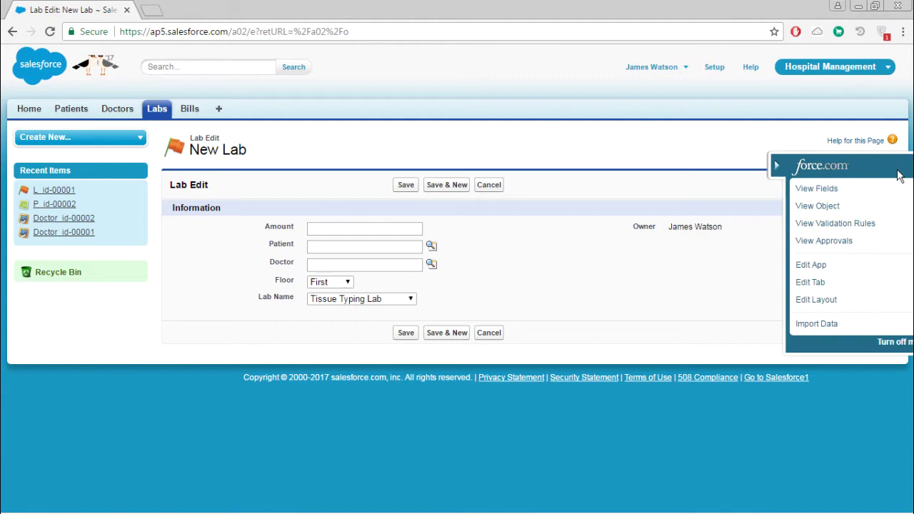
# Open the Lab object's field list and locate the Floor and Lab Name picklists
pyautogui.click(808, 192)
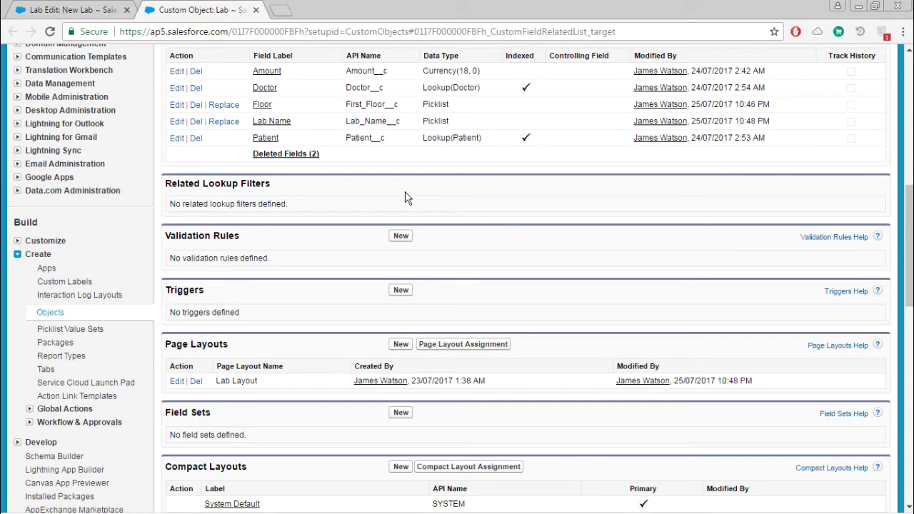
pyautogui.scroll(1, 405, 197)
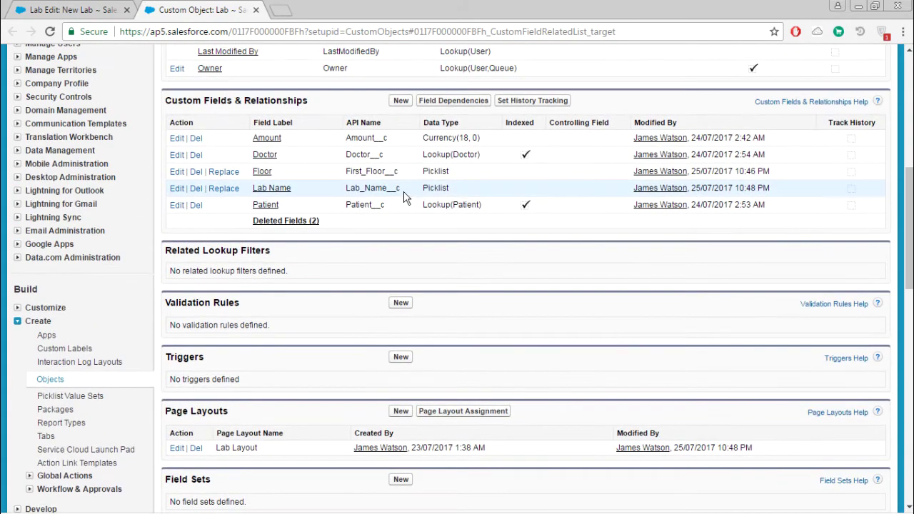
pyautogui.scroll(1, 405, 197)
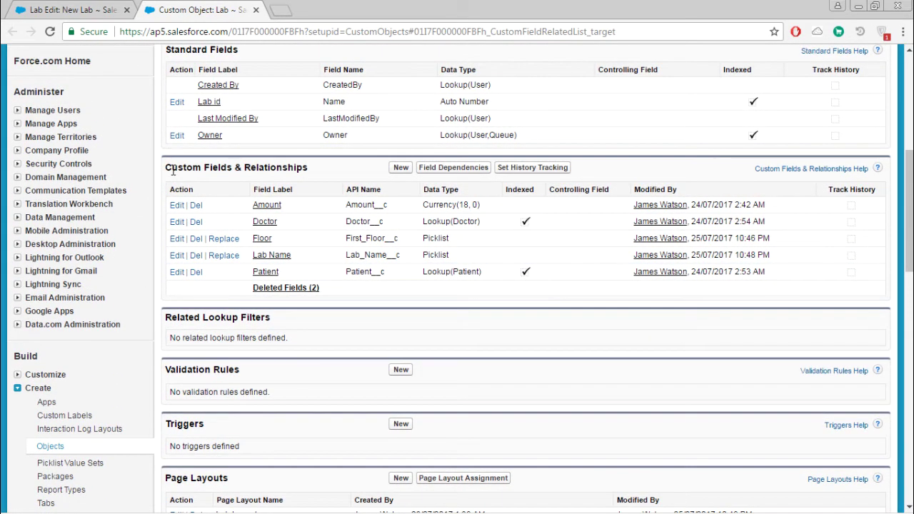
pyautogui.moveTo(167, 170); pyautogui.dragTo(299, 165)
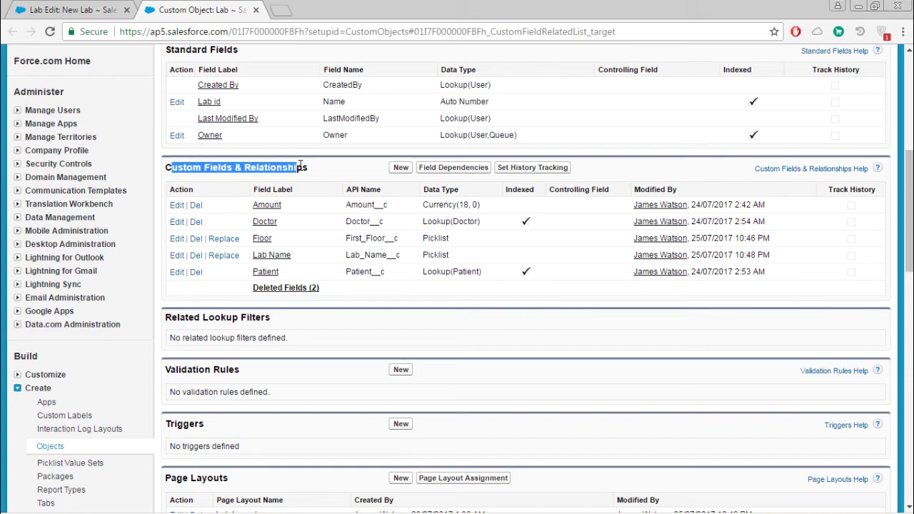
pyautogui.click(319, 171)
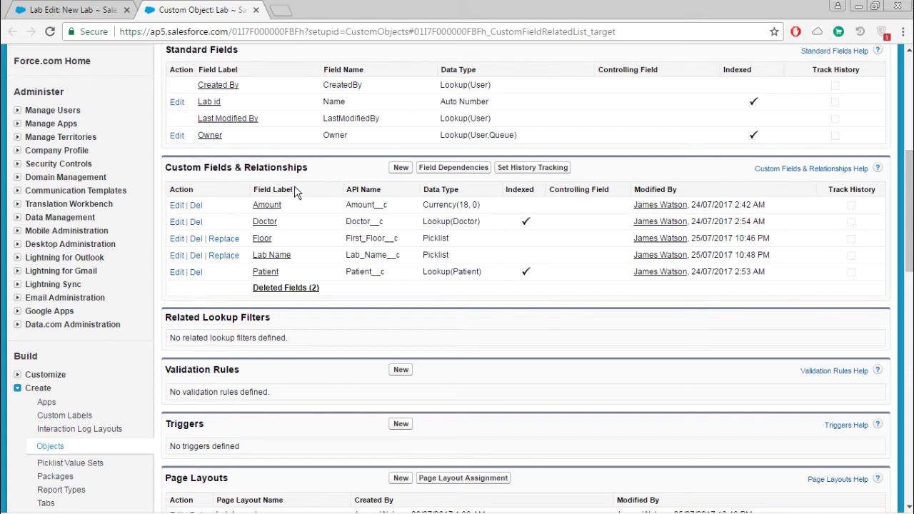
pyautogui.scroll(1, 332, 180)
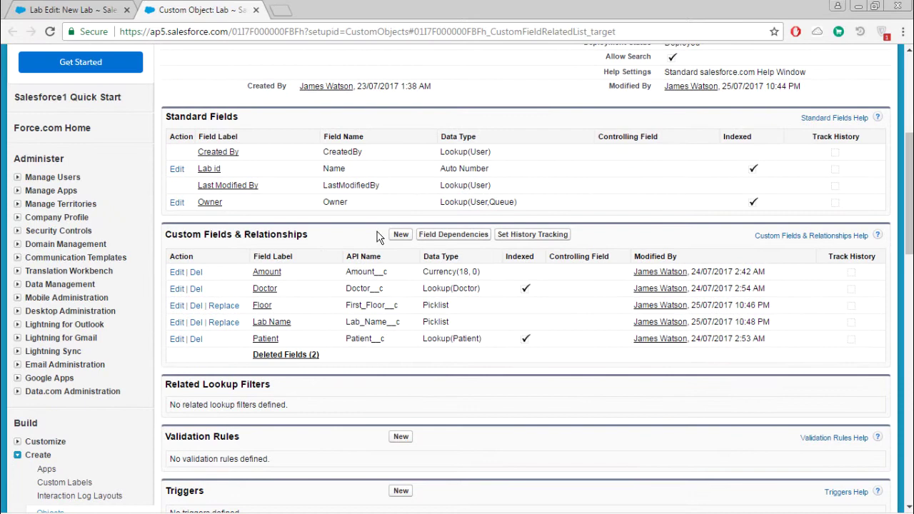
# Create a new Lab field dependency with Floor as controlling field and Lab Name as dependent
pyautogui.click(459, 239)
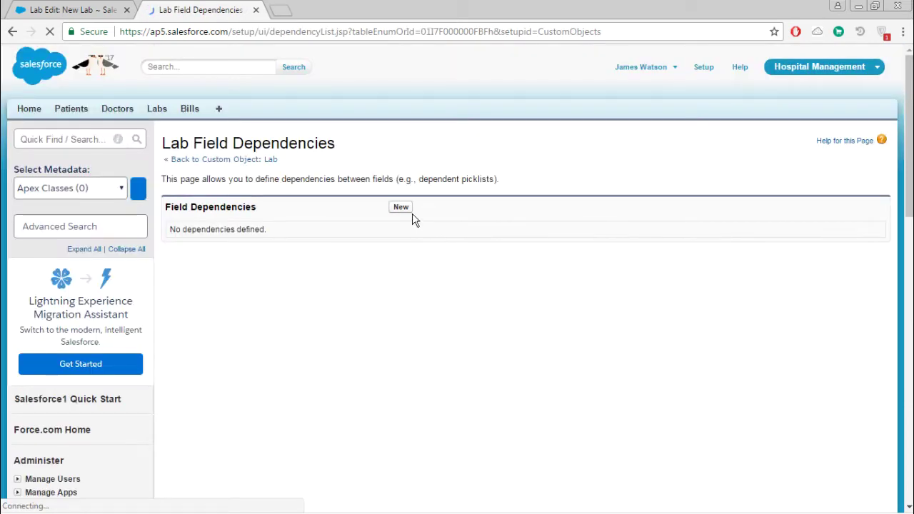
pyautogui.click(406, 212)
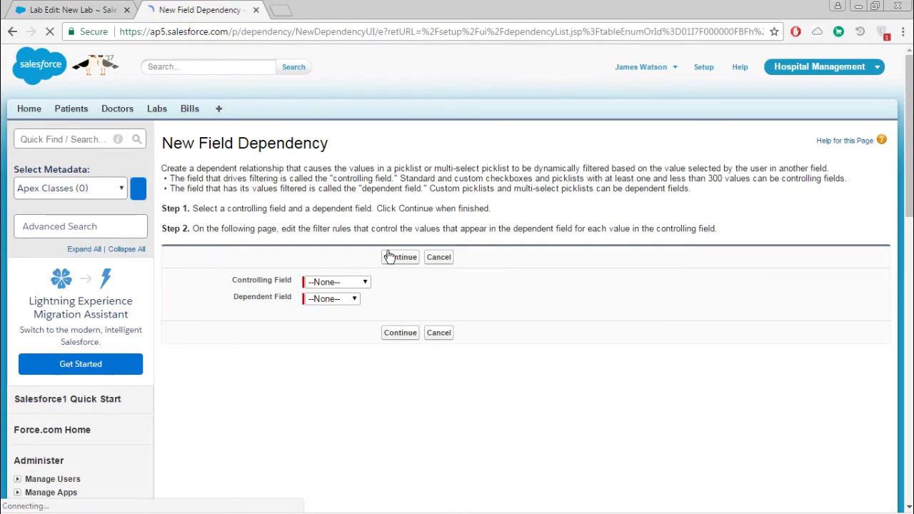
pyautogui.click(356, 283)
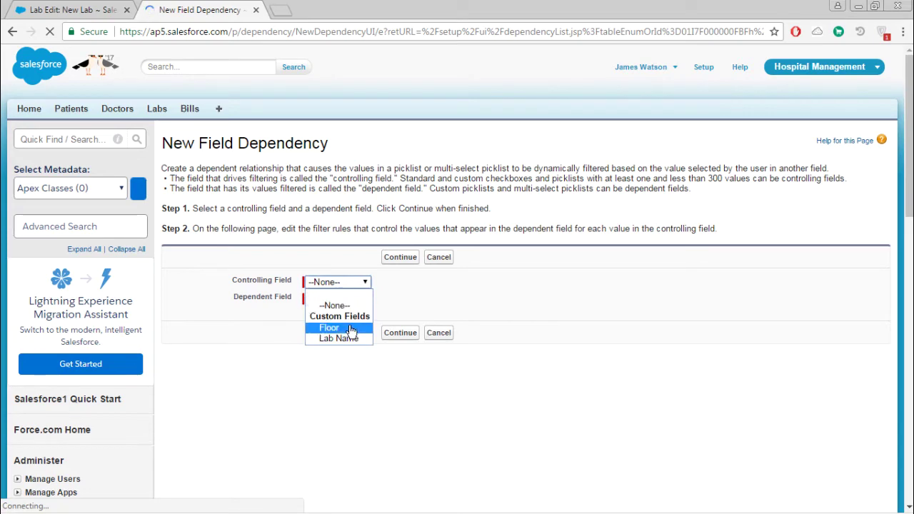
pyautogui.click(352, 330)
pyautogui.click(352, 302)
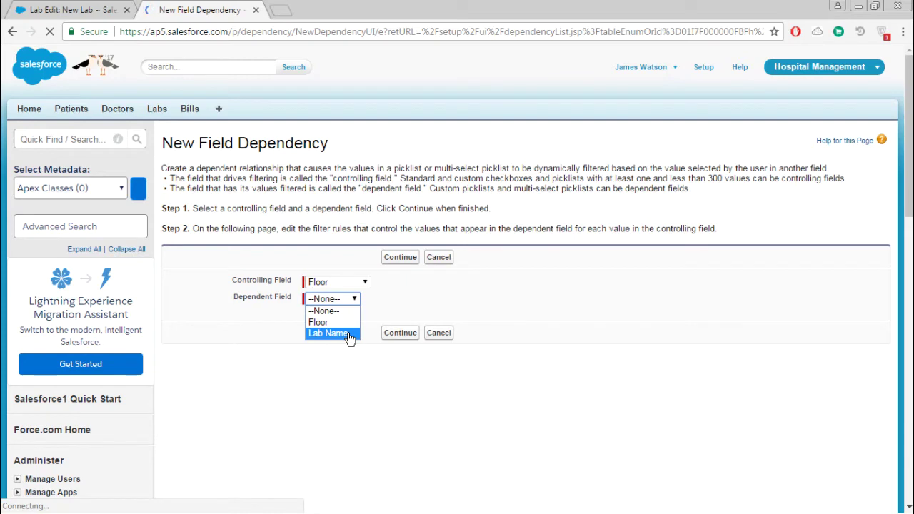
pyautogui.click(350, 334)
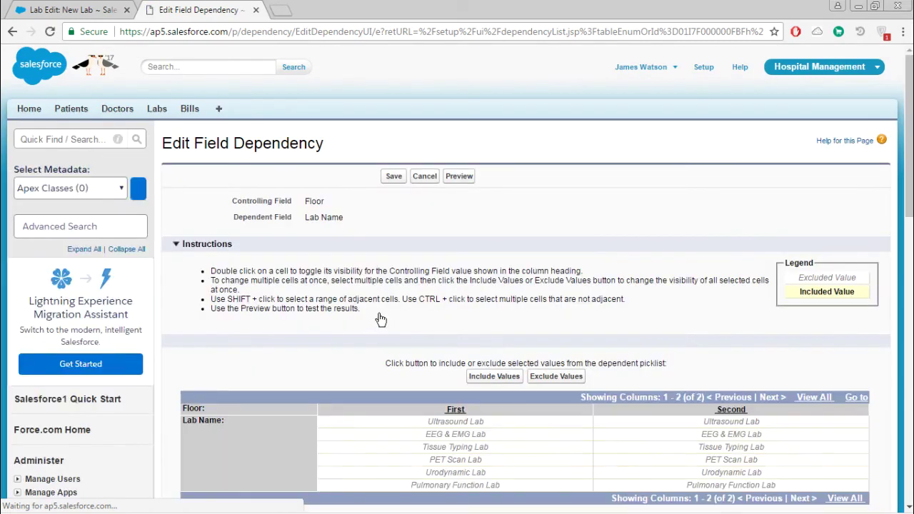
# Include Ultrasound, EEG & EMG and Tissue Typing labs for floor First
pyautogui.scroll(-2, 382, 307)
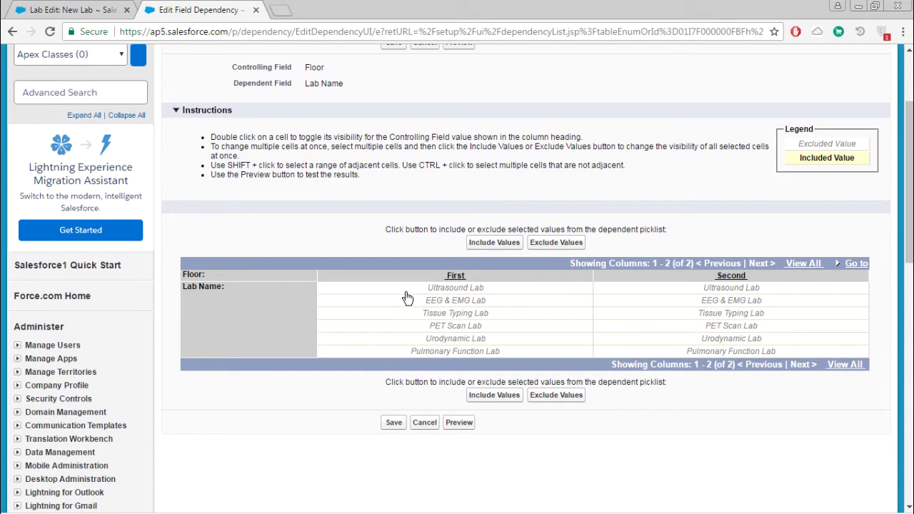
pyautogui.click(455, 292)
pyautogui.moveTo(455, 293); pyautogui.dragTo(455, 316)
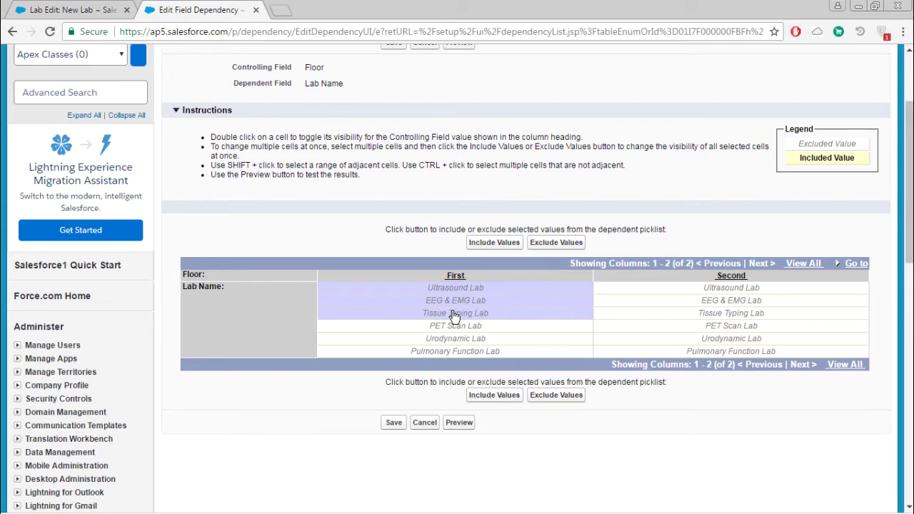
pyautogui.click(494, 243)
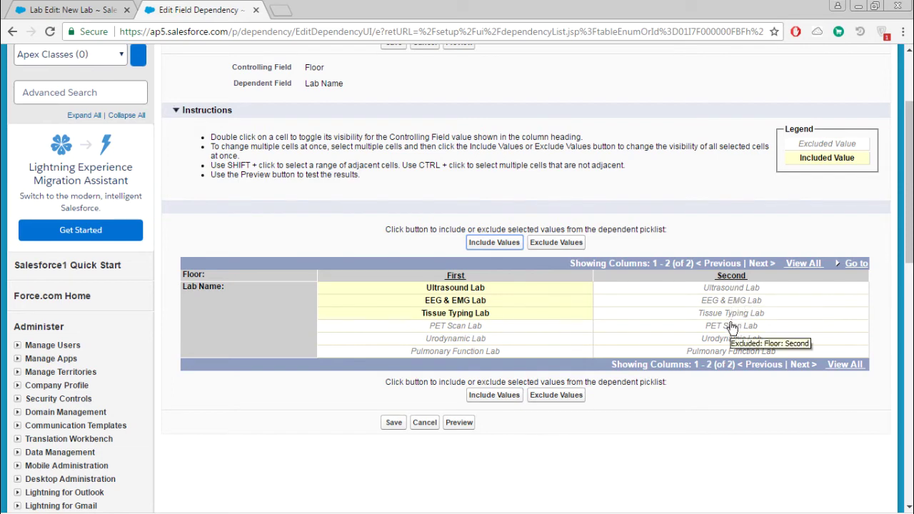
# Include the remaining three labs for floor Second and save the dependency
pyautogui.moveTo(731, 326); pyautogui.dragTo(731, 354)
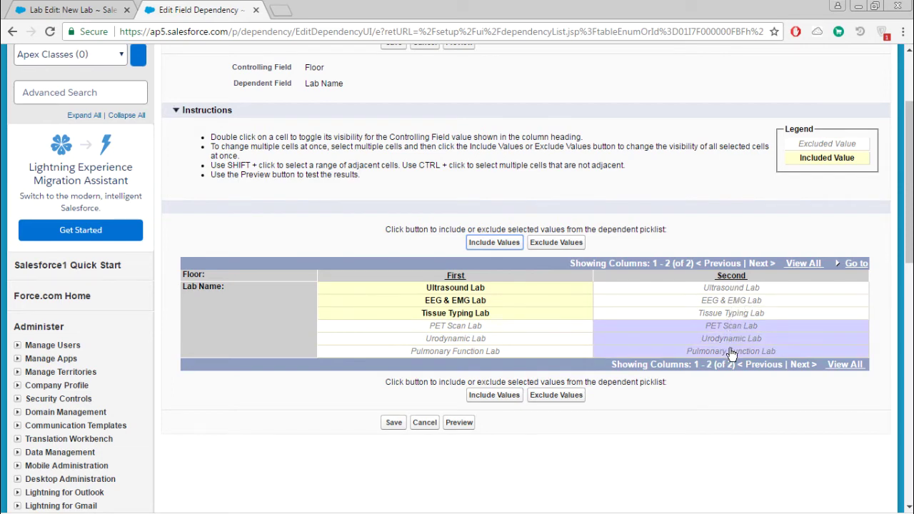
pyautogui.click(492, 246)
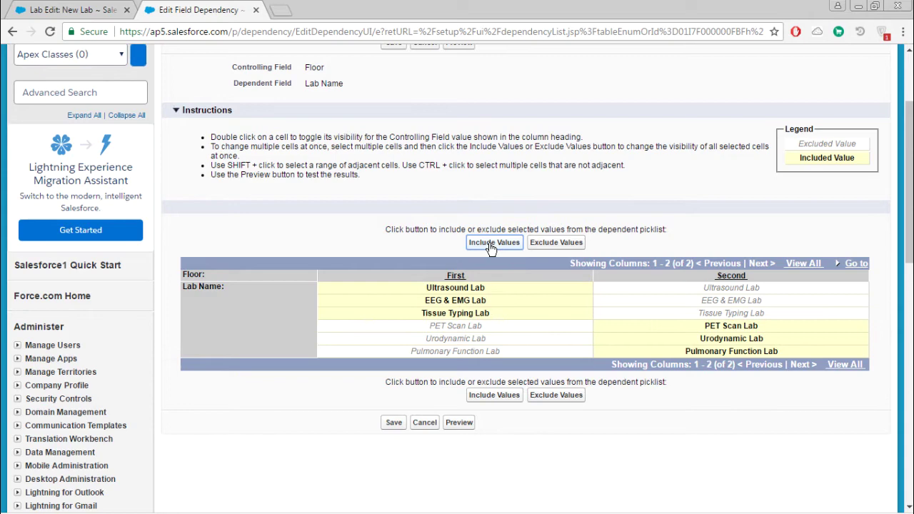
pyautogui.scroll(-1, 491, 246)
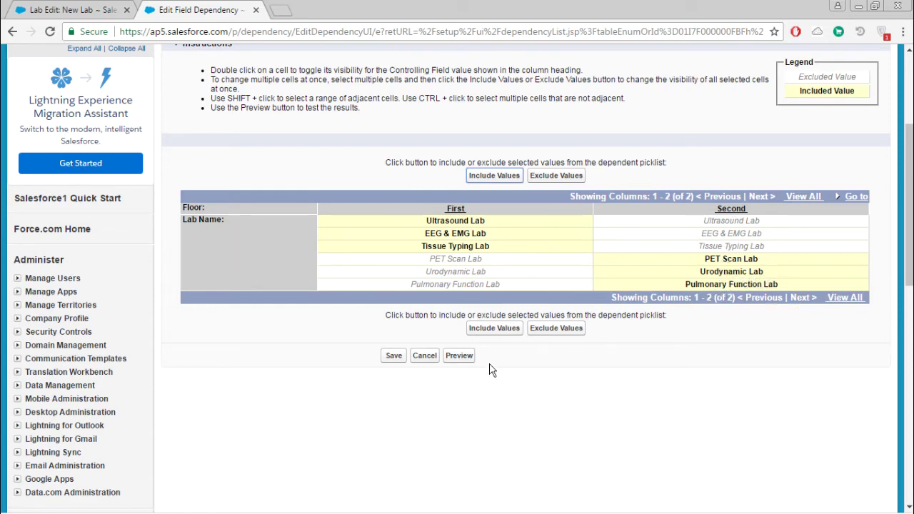
pyautogui.click(396, 359)
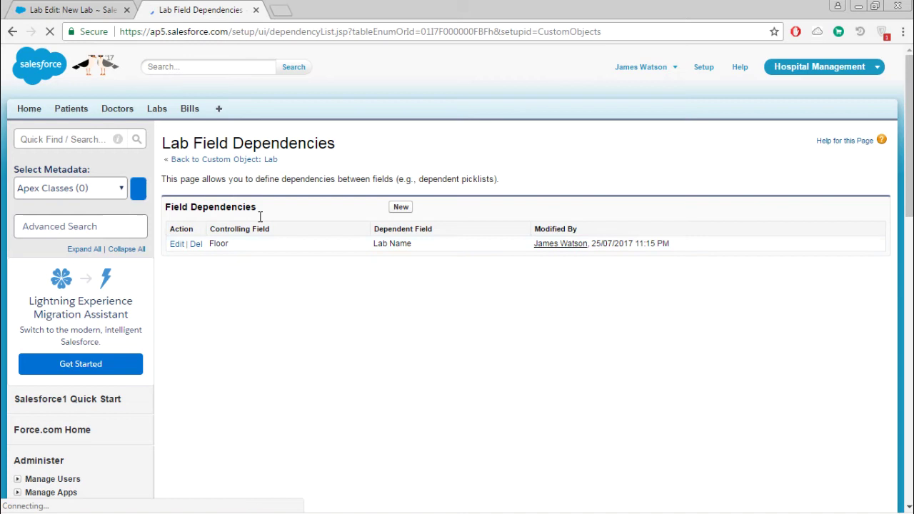
# Start a new Lab with amount 3000, choosing a patient and a doctor through lookups
pyautogui.click(164, 110)
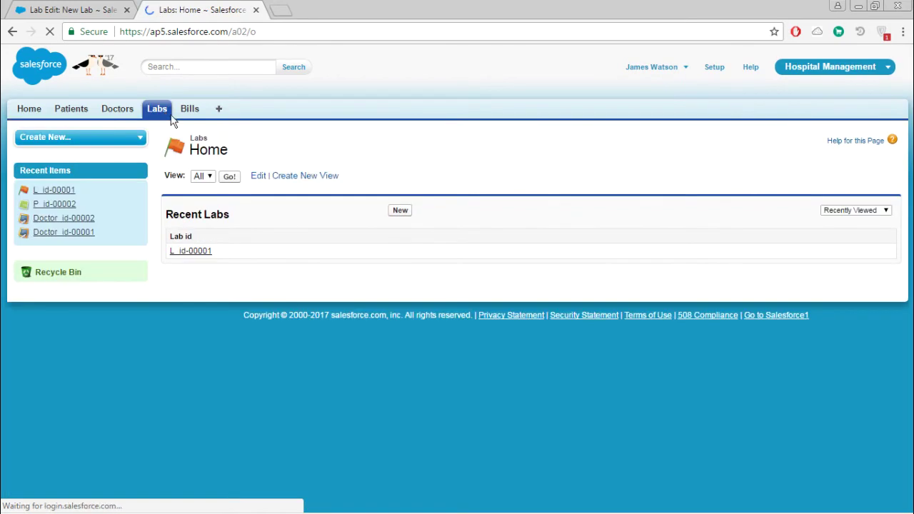
pyautogui.click(398, 213)
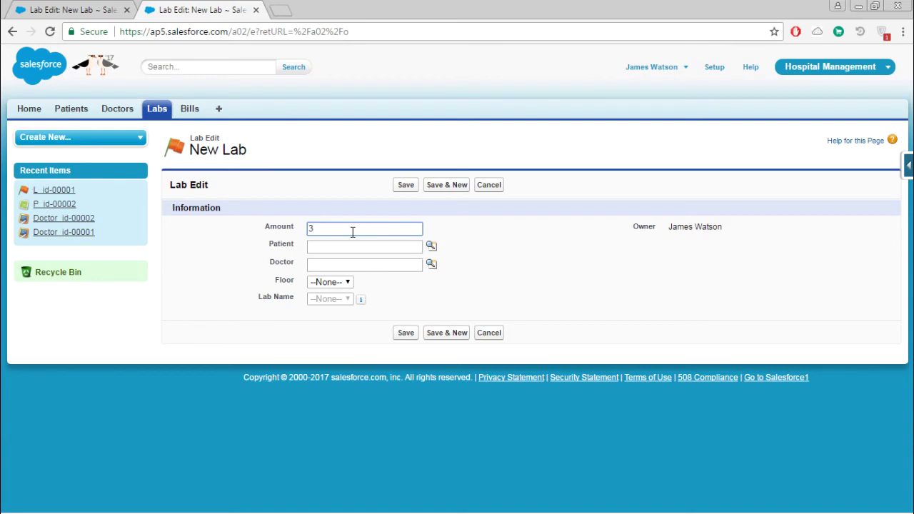
pyautogui.click(431, 247)
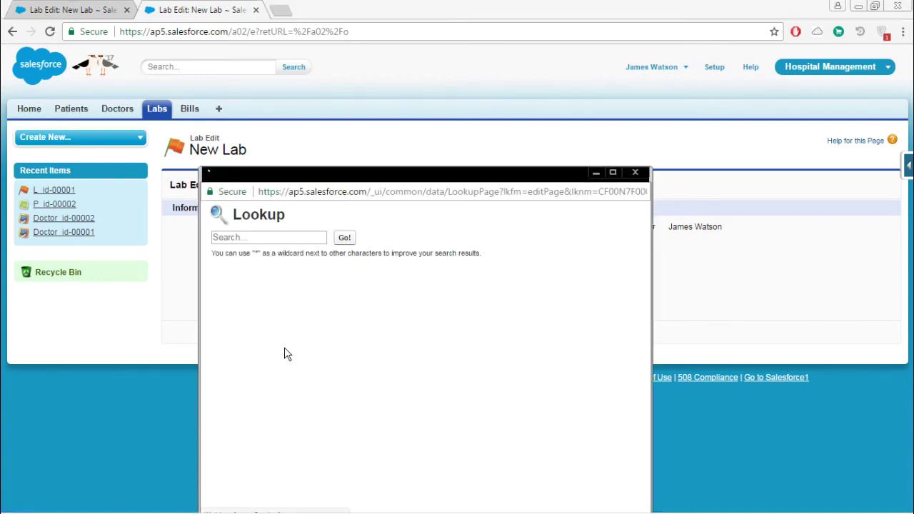
pyautogui.click(243, 333)
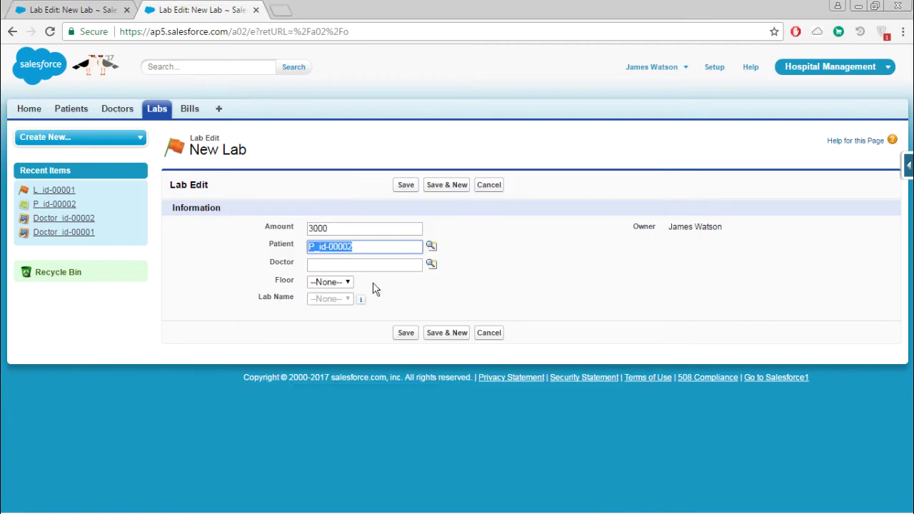
pyautogui.click(430, 263)
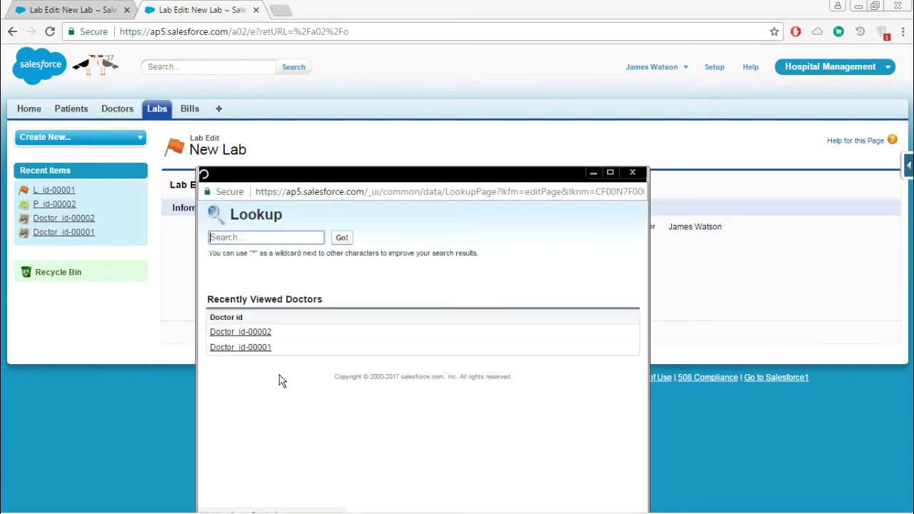
pyautogui.click(260, 349)
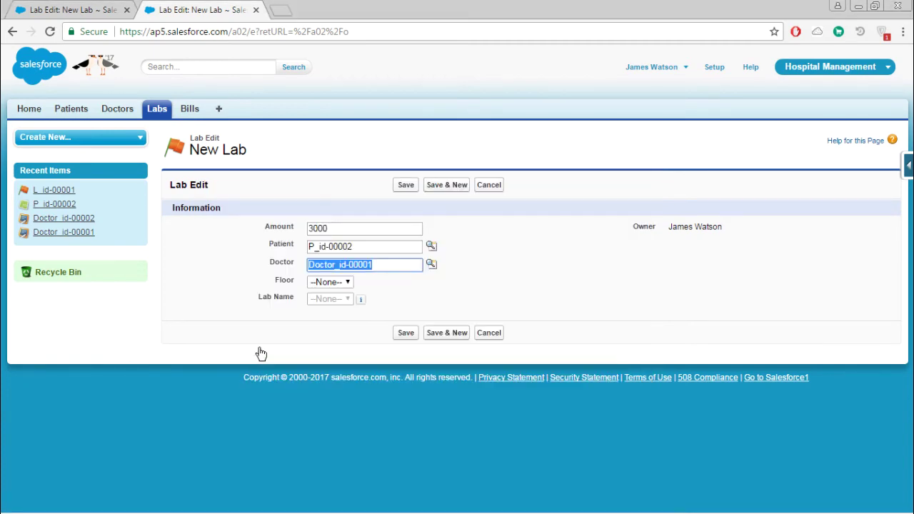
# With Floor First, try EEG & EMG, Ultrasound, then Tissue Typing Lab as Lab Name
pyautogui.click(334, 286)
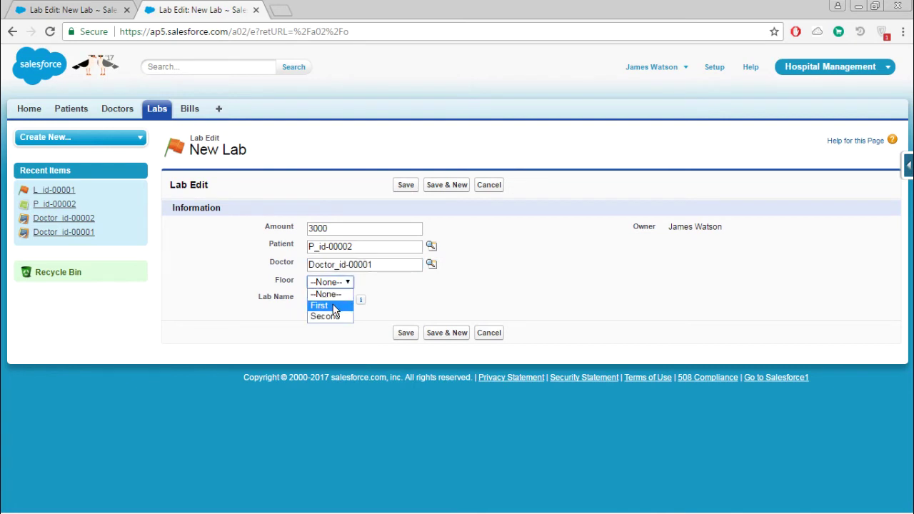
pyautogui.click(335, 306)
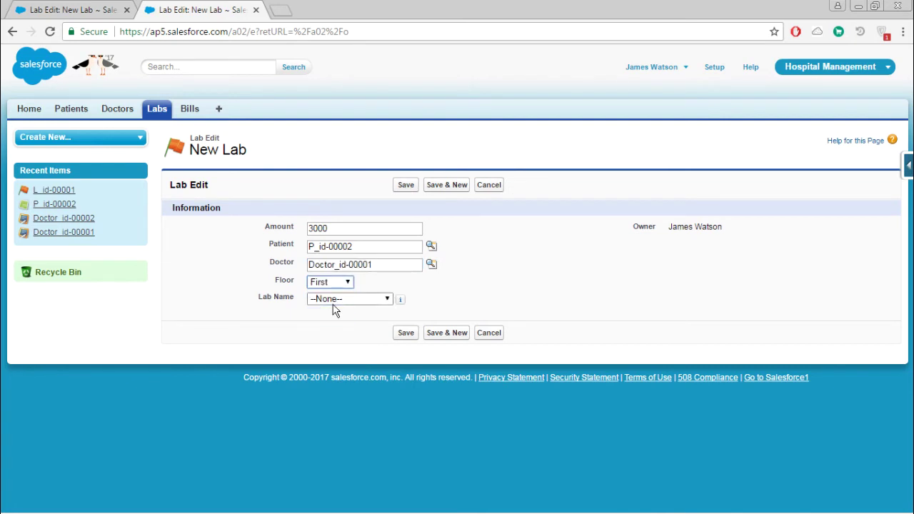
pyautogui.click(347, 300)
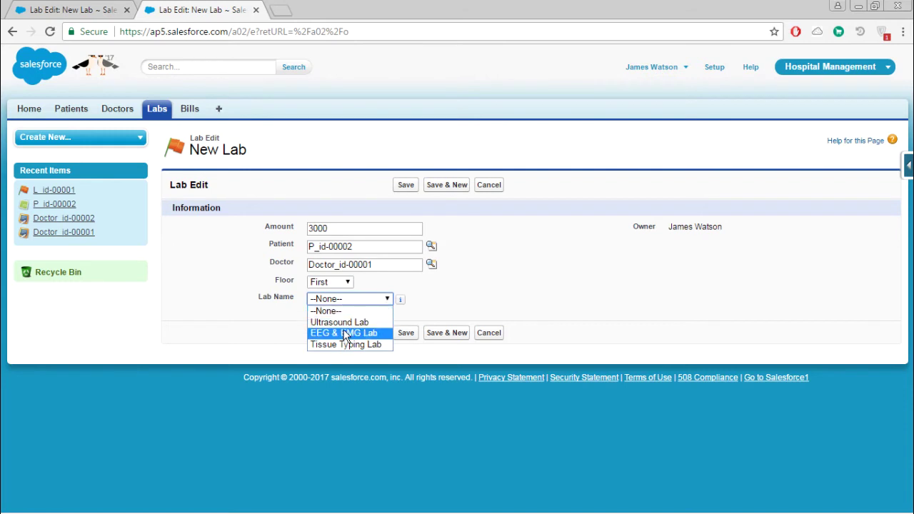
pyautogui.click(346, 333)
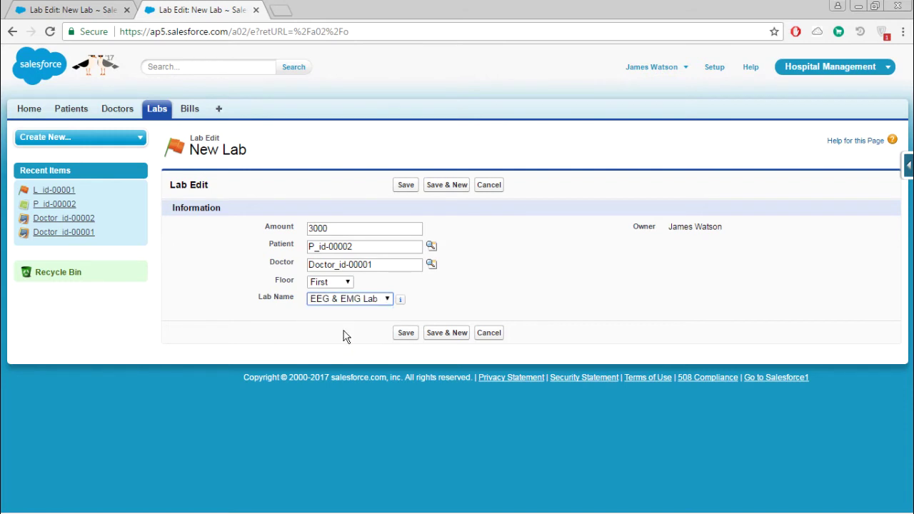
pyautogui.click(347, 300)
pyautogui.click(339, 323)
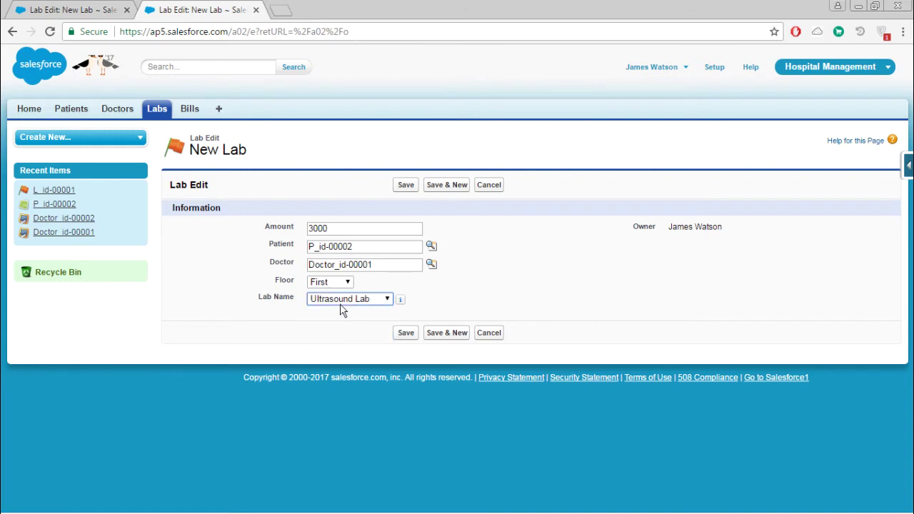
pyautogui.click(344, 300)
pyautogui.click(342, 346)
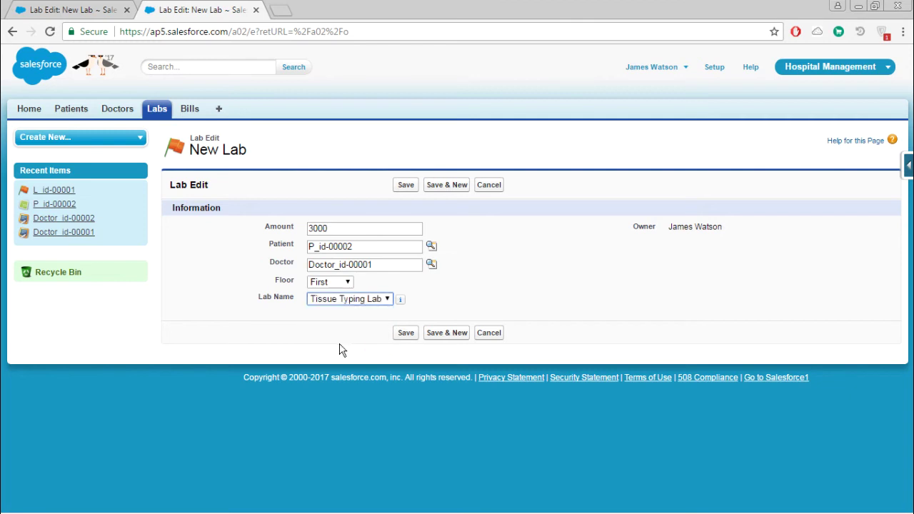
# Switch Floor to Second and try PET Scan, Urodynamic, then Pulmonary Function Lab
pyautogui.click(327, 285)
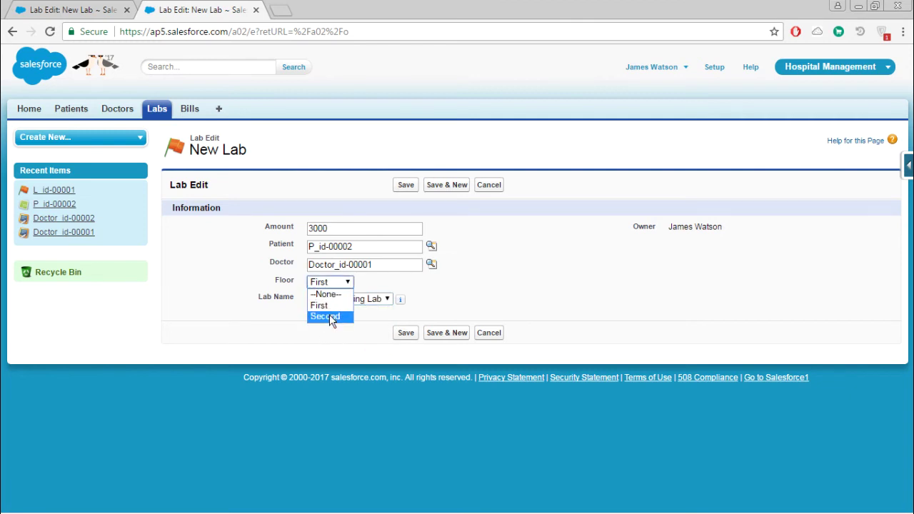
pyautogui.click(331, 317)
pyautogui.click(340, 301)
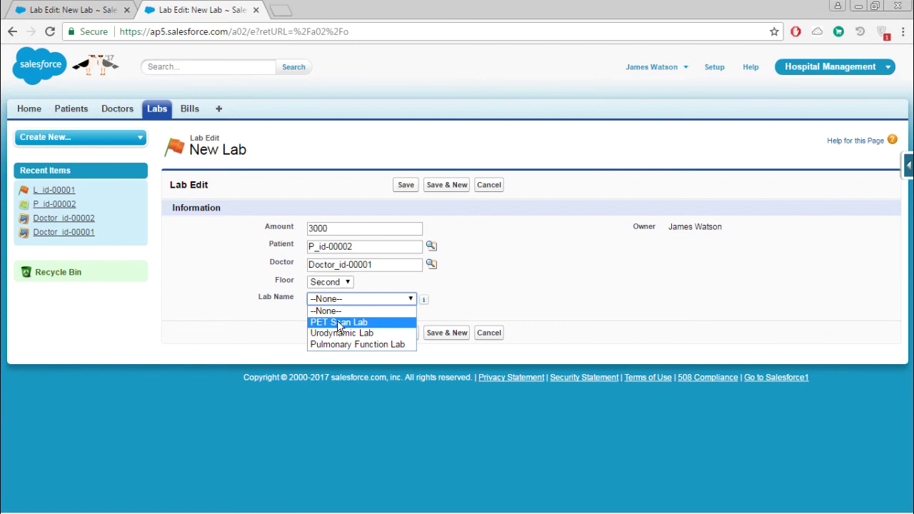
pyautogui.click(337, 320)
pyautogui.click(339, 300)
pyautogui.click(338, 333)
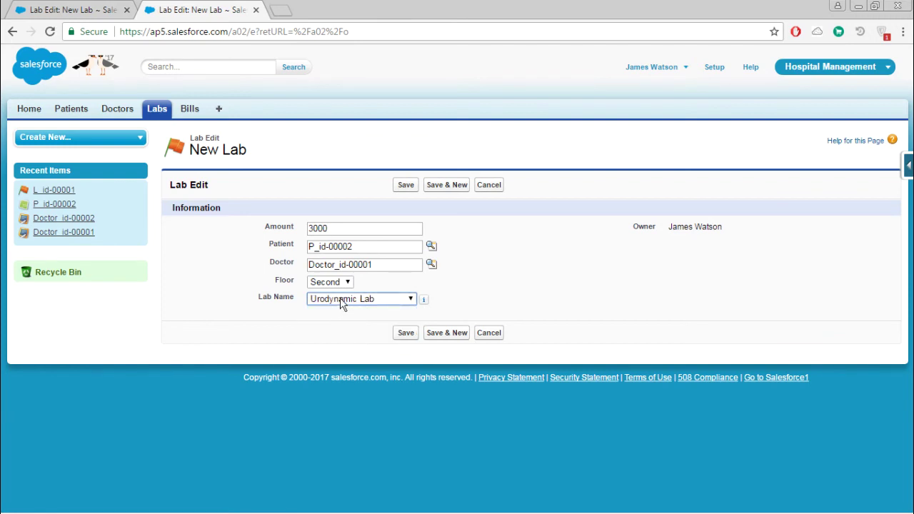
pyautogui.click(341, 300)
pyautogui.click(336, 343)
# Open the Patient lookup and see that it lists only Patient id
pyautogui.click(431, 246)
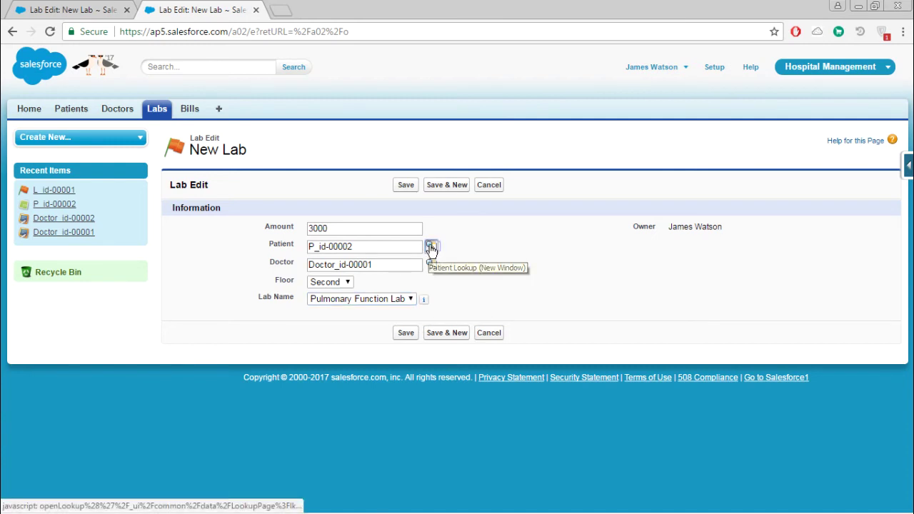
pyautogui.click(431, 246)
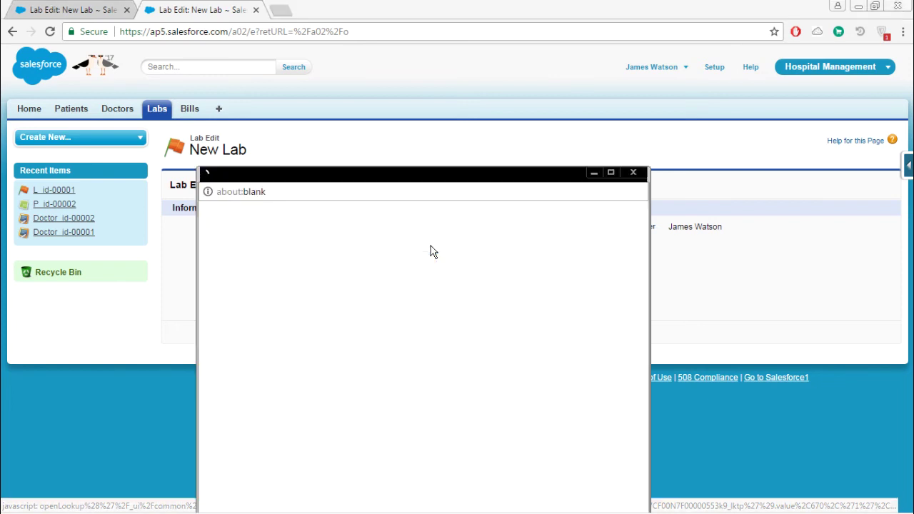
pyautogui.moveTo(453, 178); pyautogui.dragTo(498, 74)
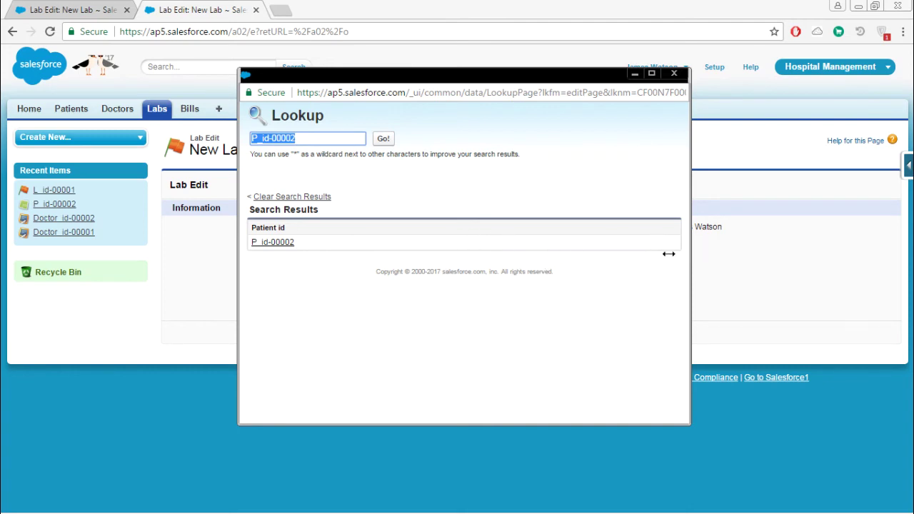
pyautogui.click(722, 170)
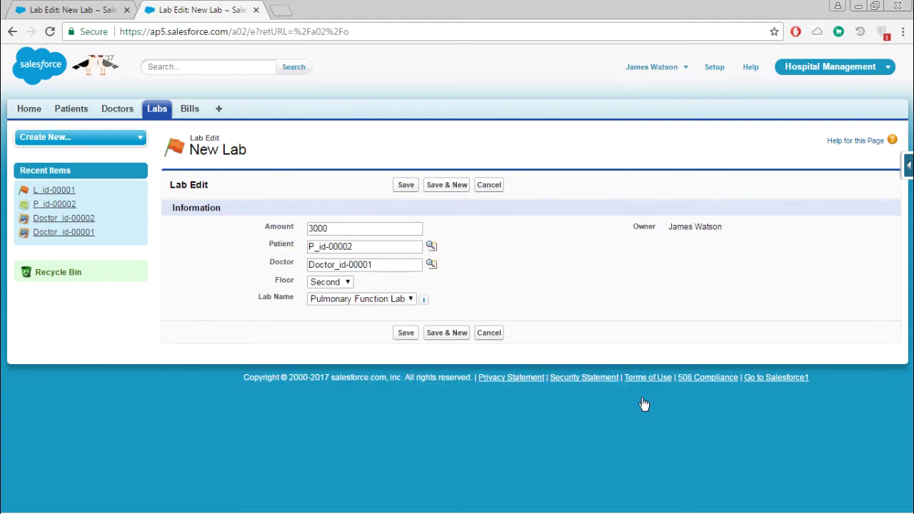
# Clear the New Lab form, recheck the Patient lookup, then close it
pyautogui.click(190, 505)
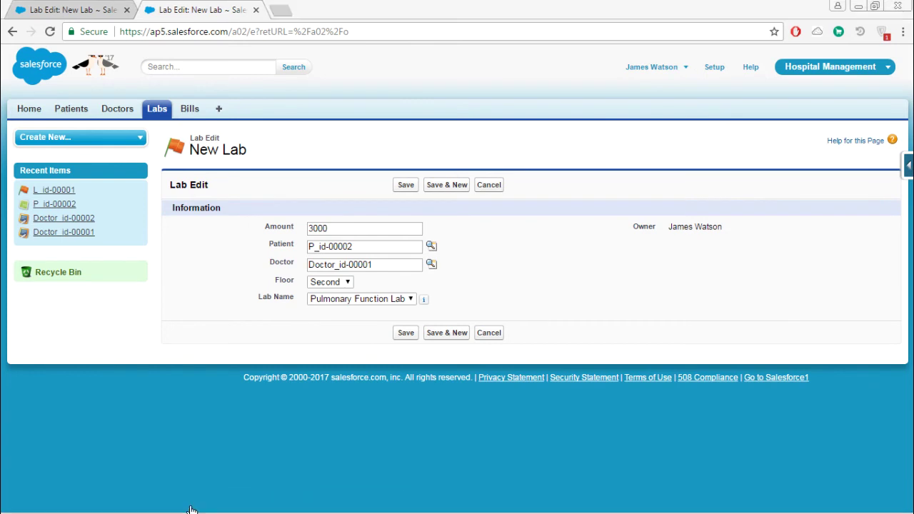
pyautogui.click(849, 471)
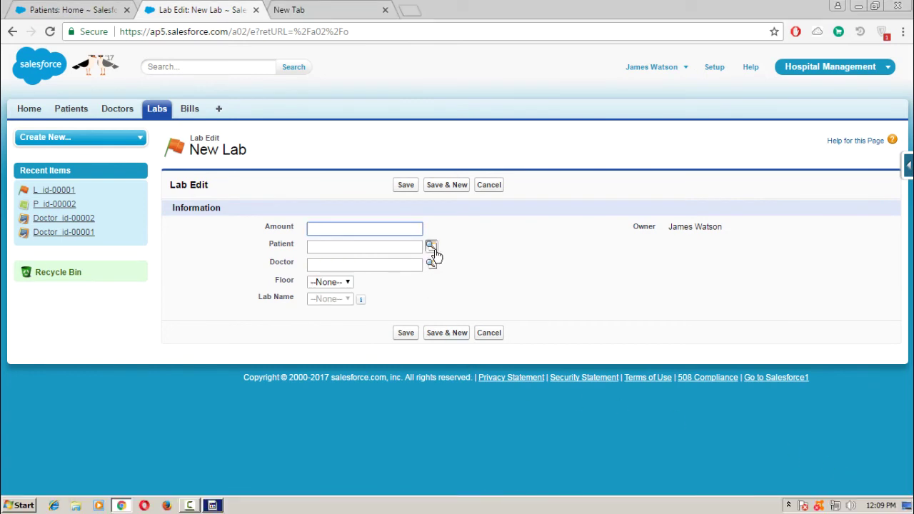
pyautogui.click(432, 247)
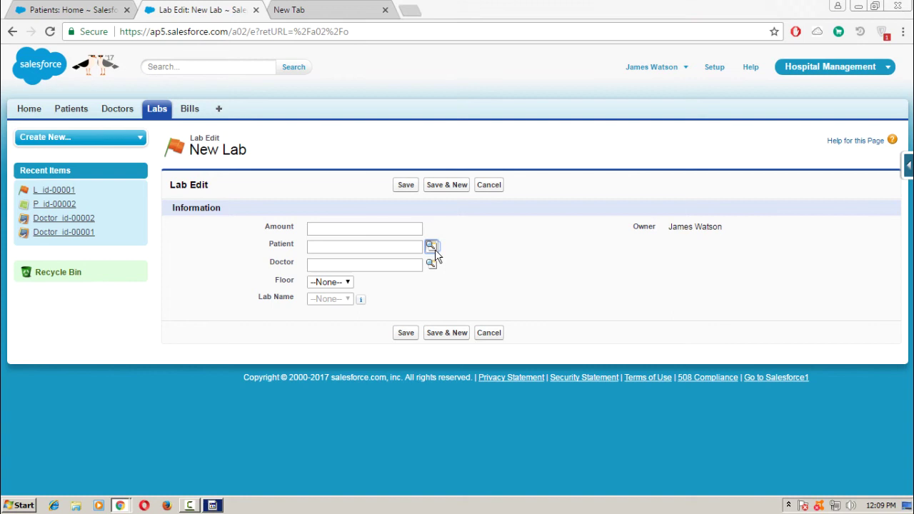
pyautogui.moveTo(480, 184); pyautogui.dragTo(540, 80)
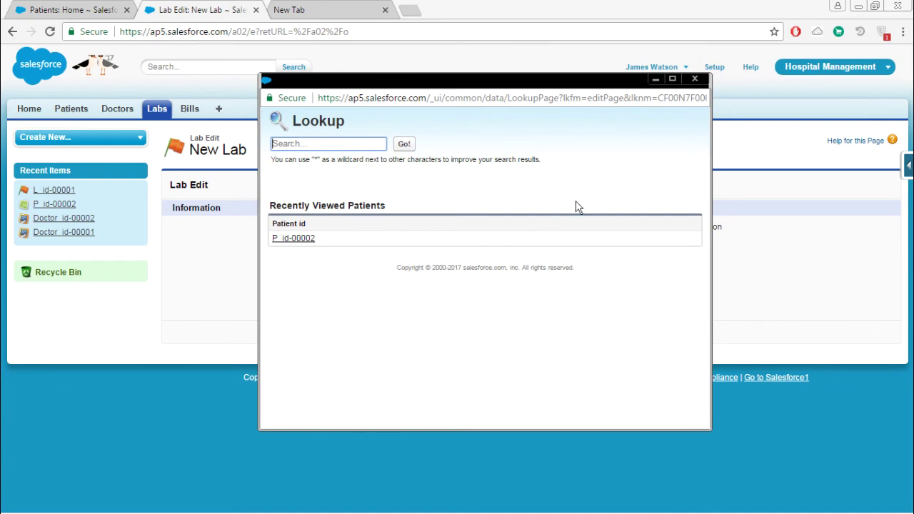
pyautogui.click(695, 80)
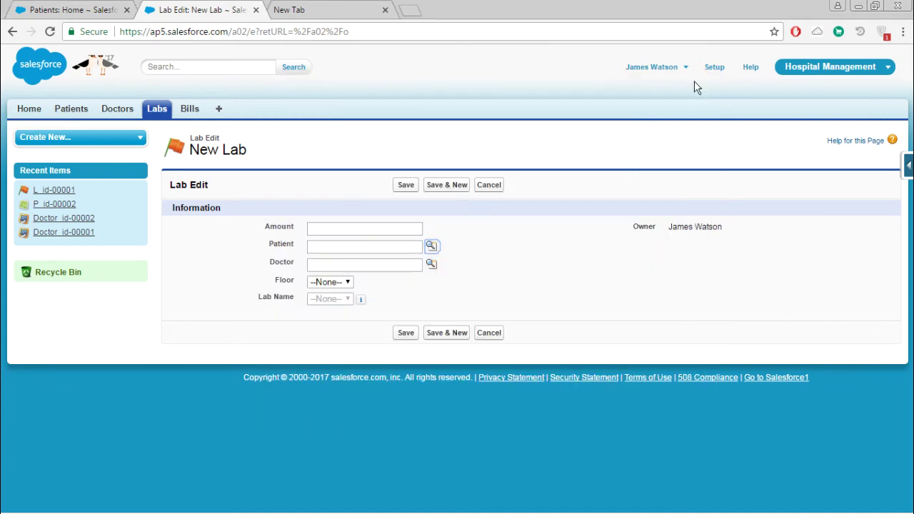
pyautogui.click(312, 246)
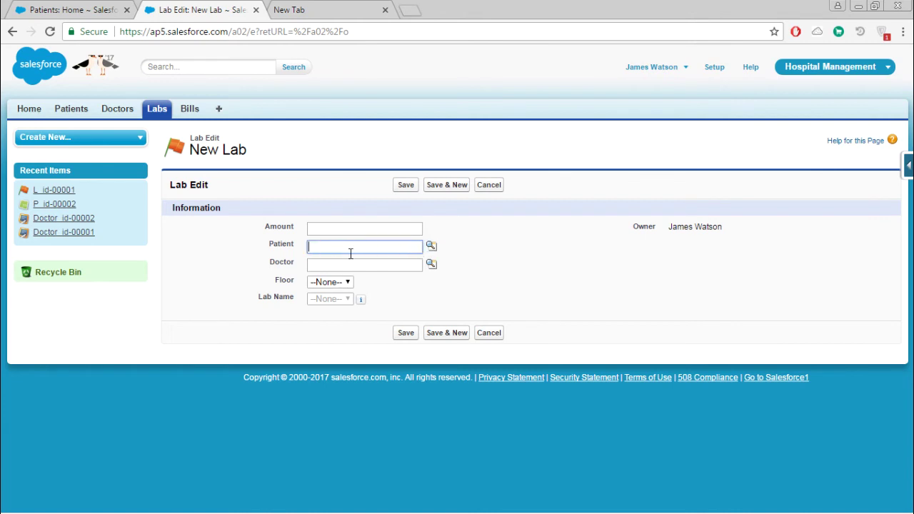
# From the Patients tab, reach the Patient Search Layouts and edit Lookup Dialogs
pyautogui.click(75, 115)
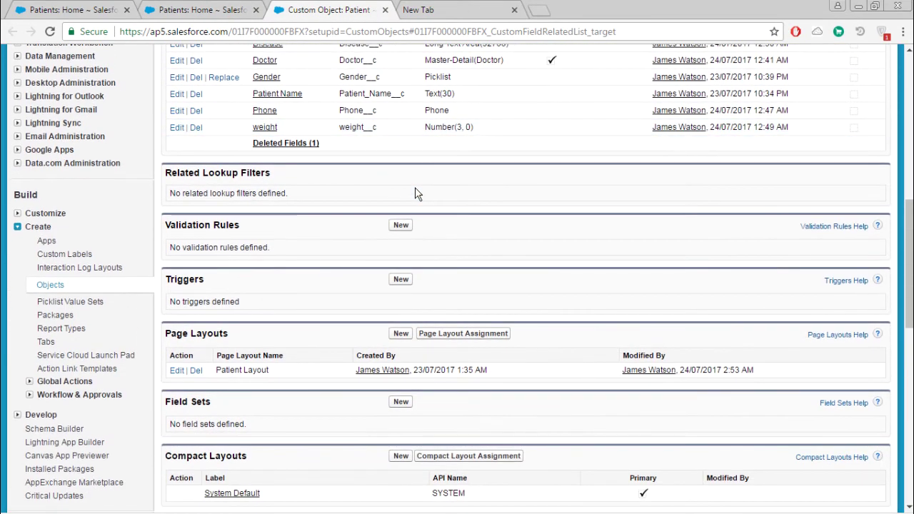
pyautogui.scroll(-1, 418, 194)
pyautogui.scroll(-3, 417, 194)
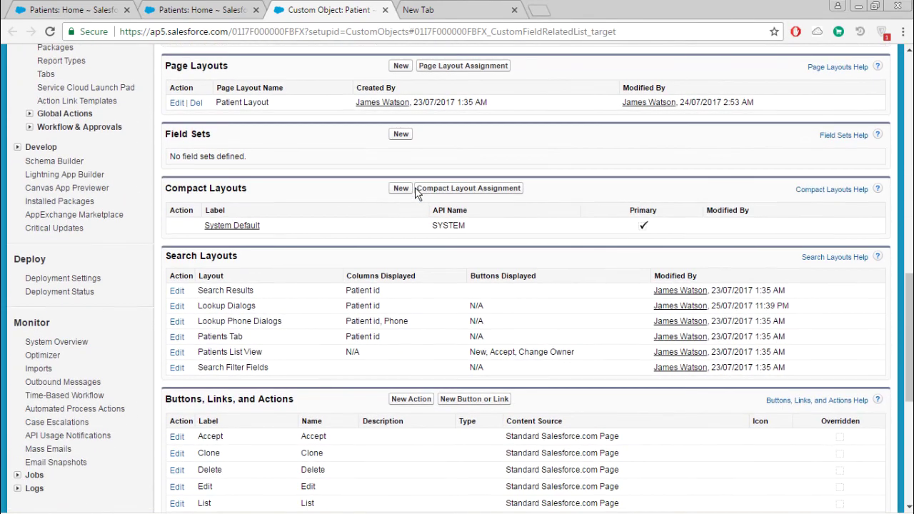
pyautogui.moveTo(172, 255); pyautogui.dragTo(250, 254)
pyautogui.scroll(-1, 251, 257)
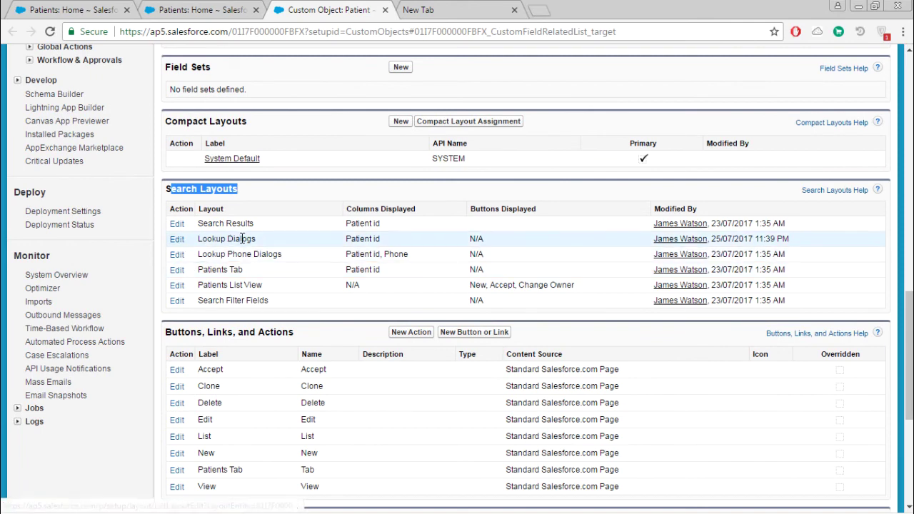
pyautogui.click(179, 243)
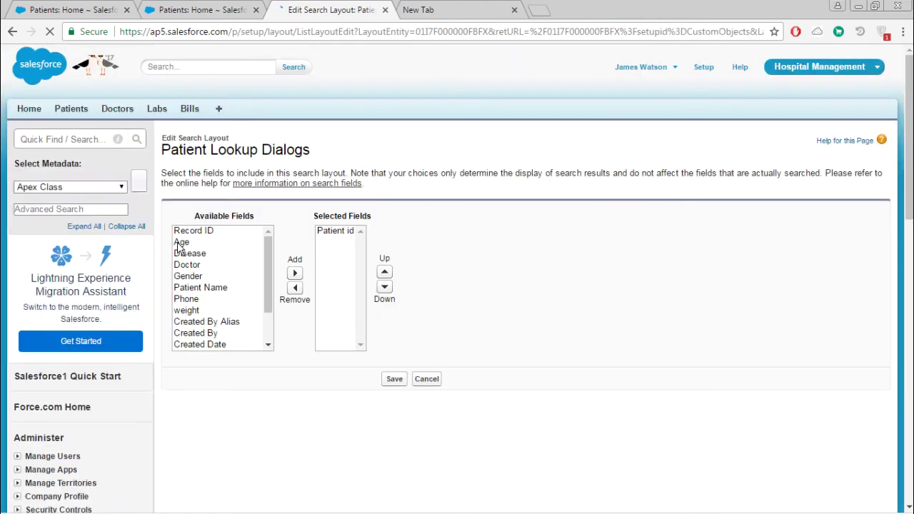
# Add Patient Name and Gender to the Patient Lookup Dialogs columns and save the layout
pyautogui.scroll(-2, 241, 245)
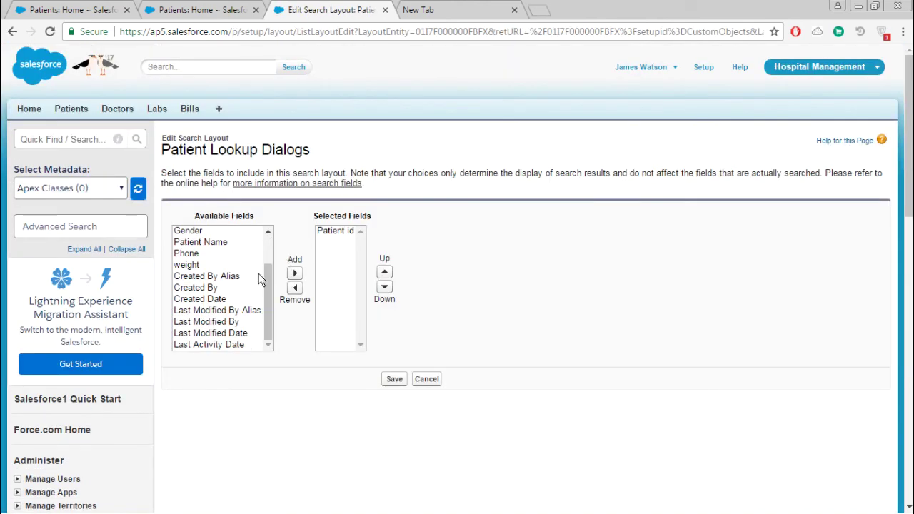
pyautogui.click(215, 243)
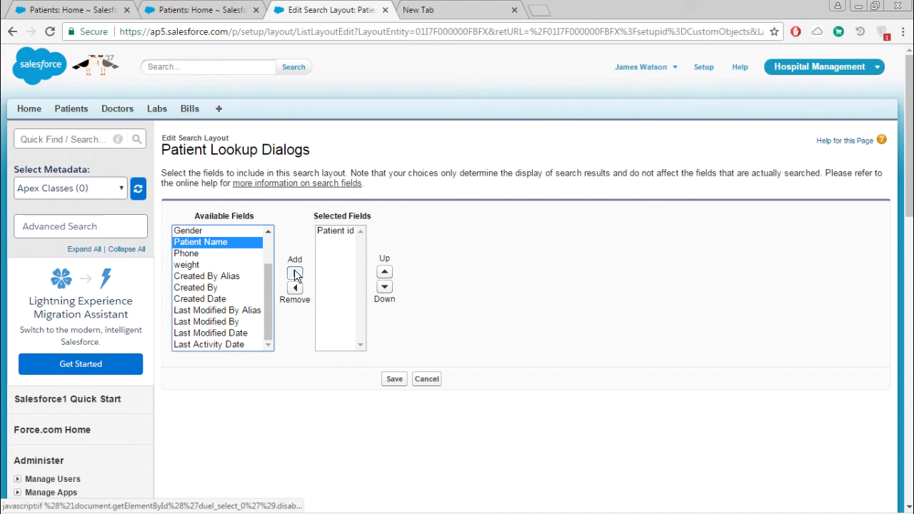
pyautogui.click(296, 274)
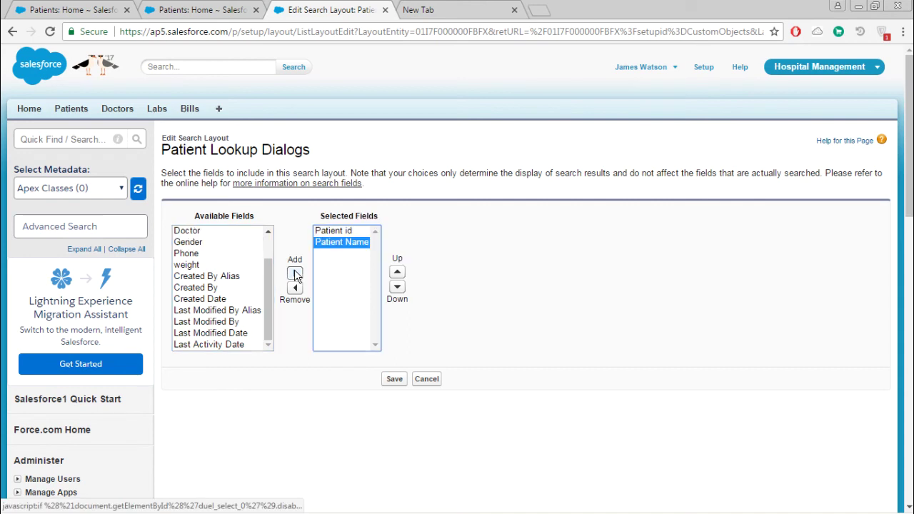
pyautogui.click(203, 265)
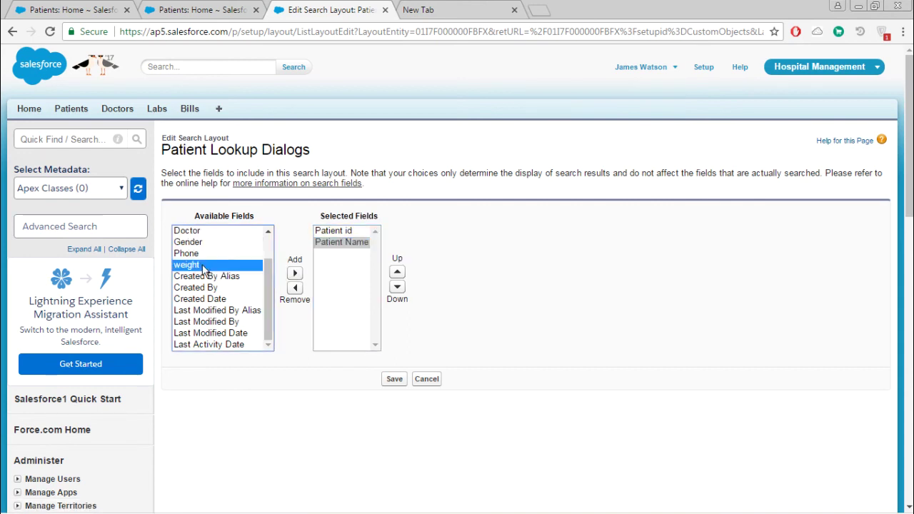
pyautogui.scroll(1, 204, 267)
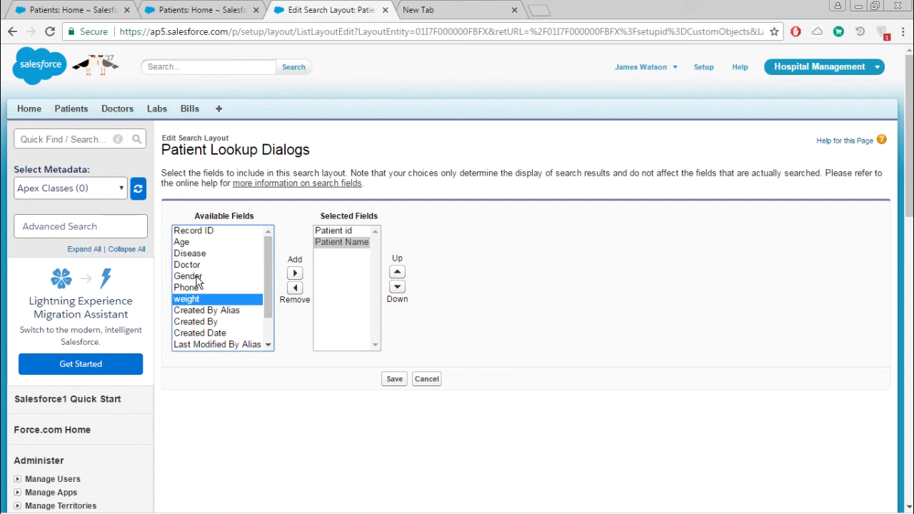
pyautogui.click(200, 276)
pyautogui.click(294, 273)
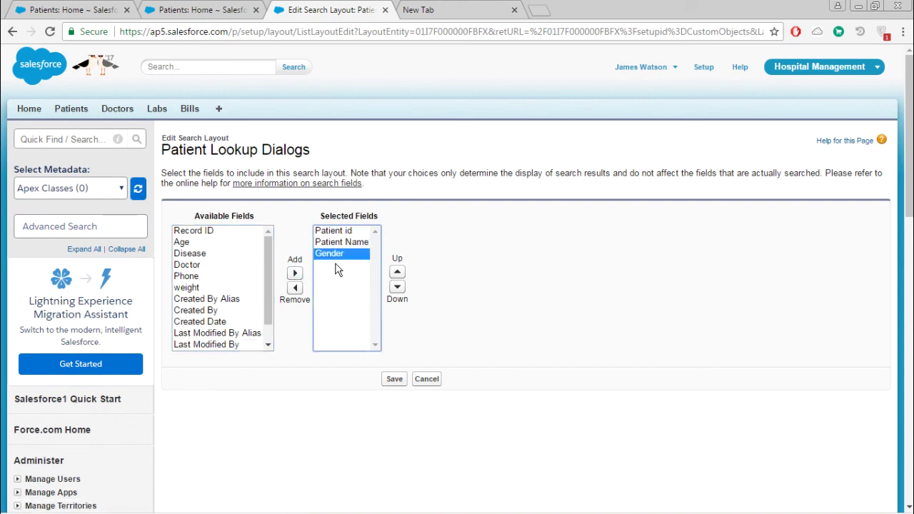
pyautogui.click(420, 247)
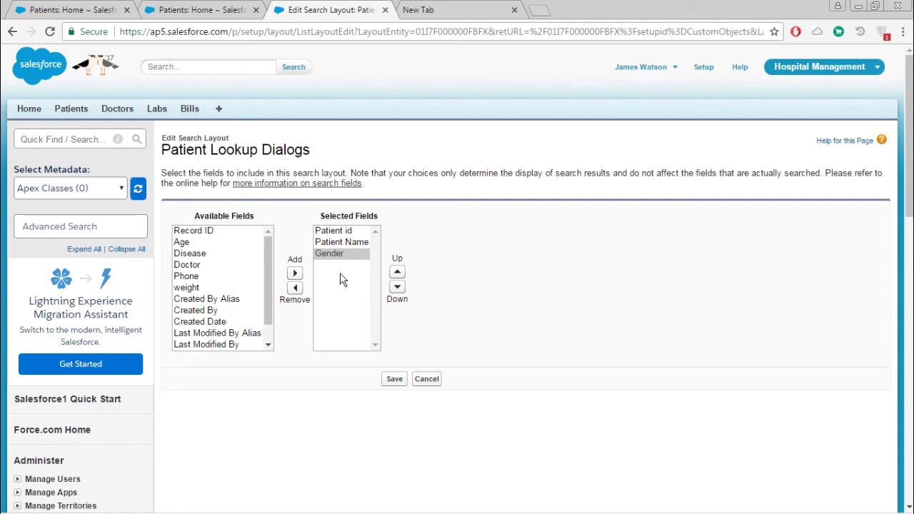
pyautogui.click(337, 245)
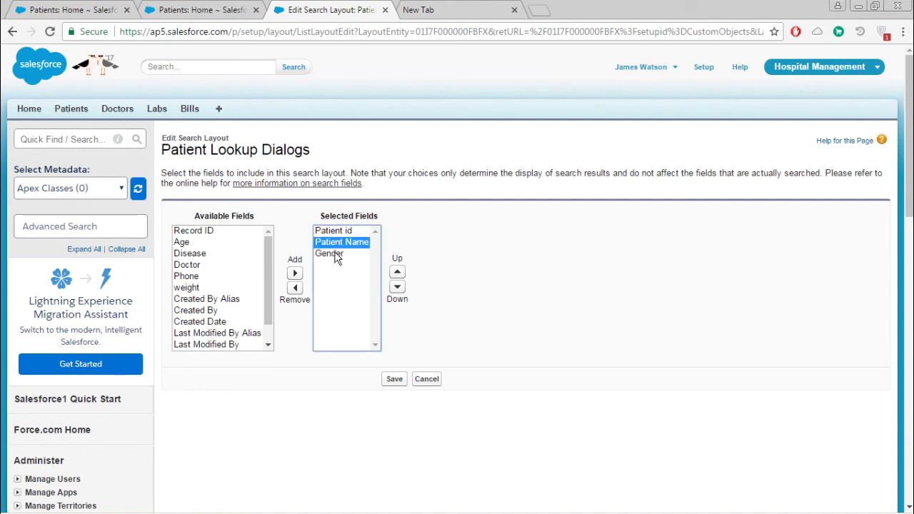
pyautogui.click(335, 256)
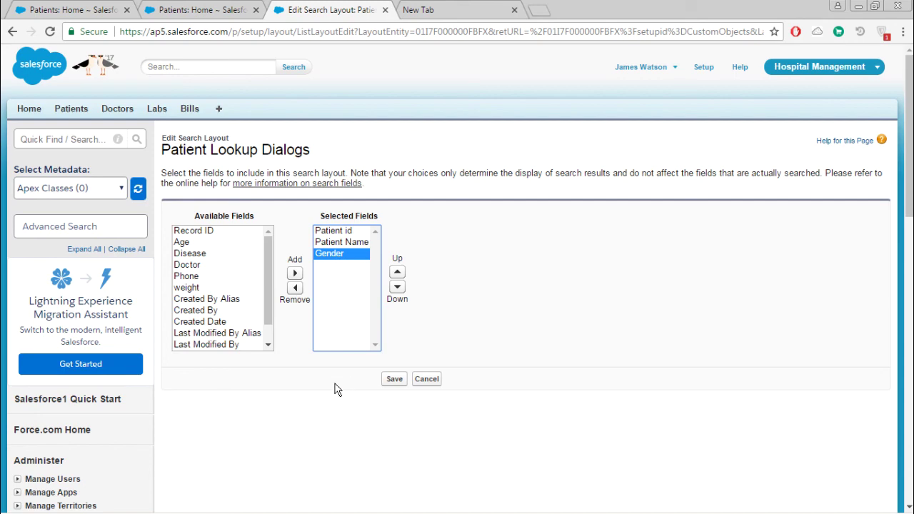
pyautogui.click(399, 380)
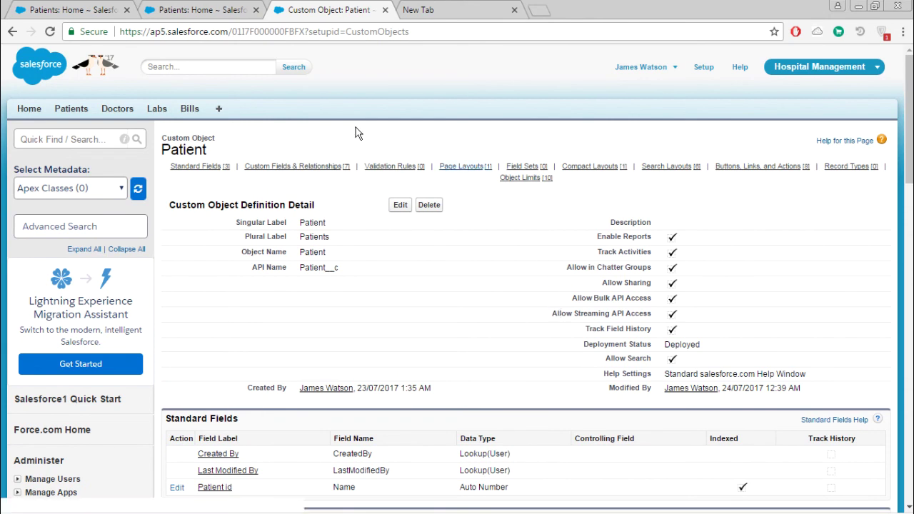
# Open a new Lab's Patient lookup and confirm the Patient Name and Gender values appear
pyautogui.click(155, 109)
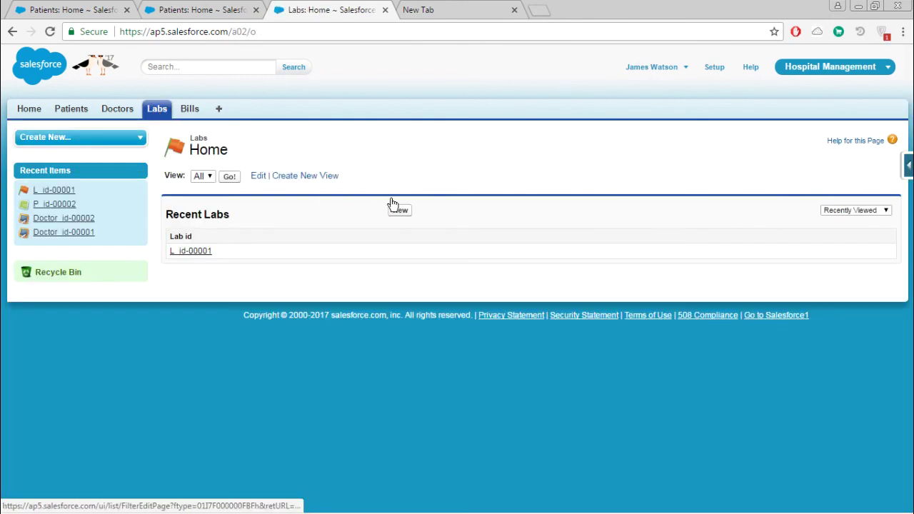
pyautogui.click(400, 212)
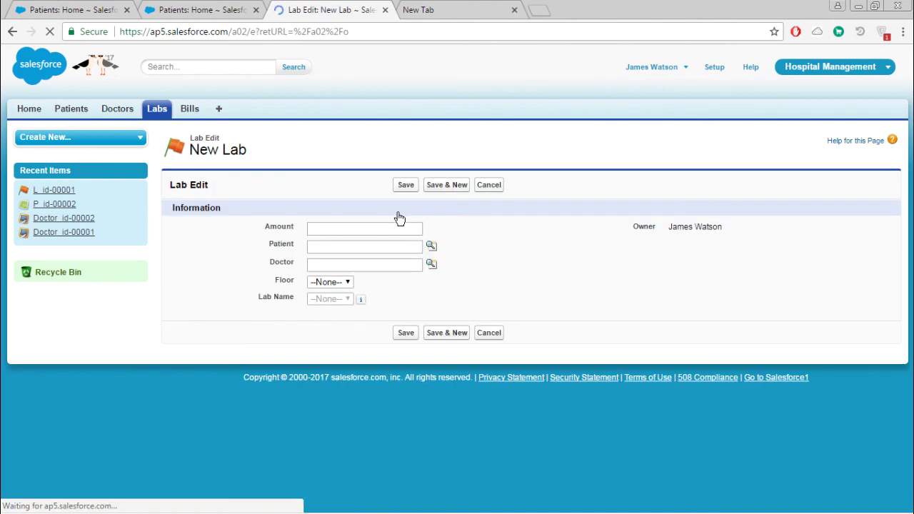
pyautogui.click(432, 247)
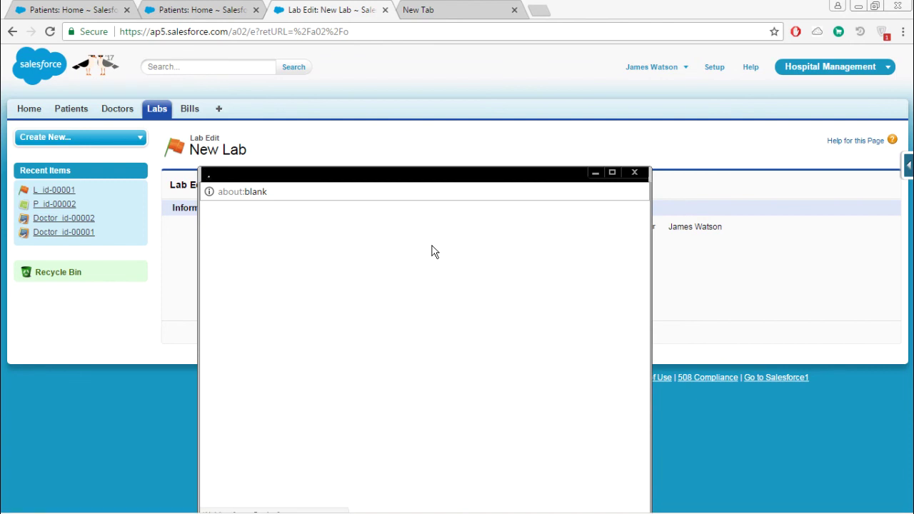
pyautogui.moveTo(445, 174); pyautogui.dragTo(448, 78)
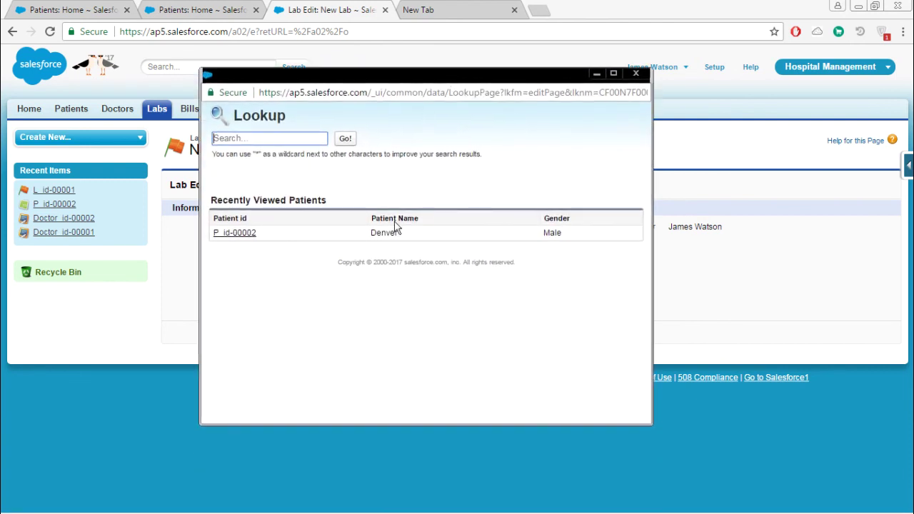
pyautogui.moveTo(379, 235); pyautogui.dragTo(415, 230)
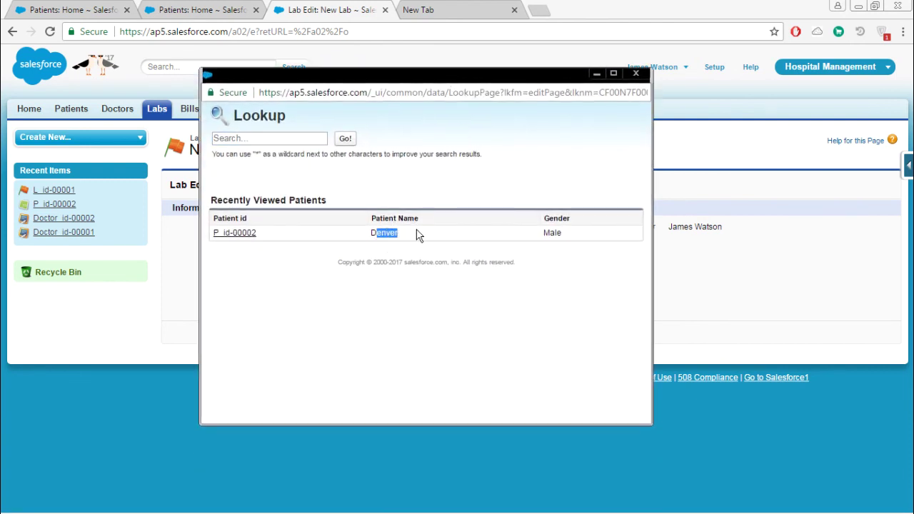
pyautogui.moveTo(549, 236); pyautogui.dragTo(584, 227)
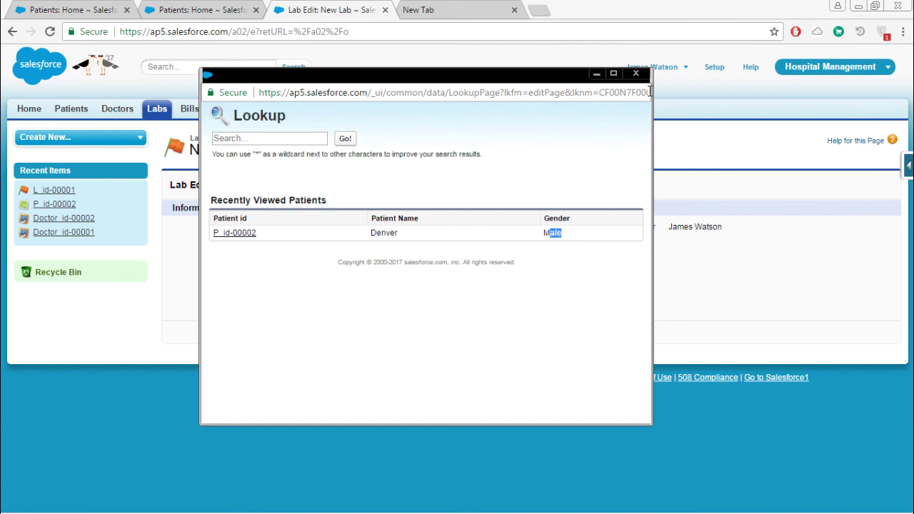